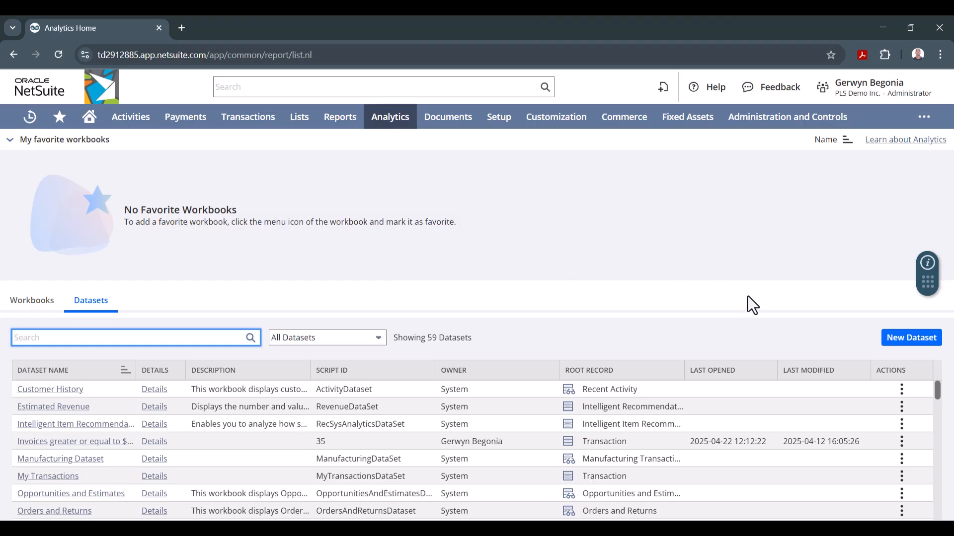
- Create a new dataset with the standard Transaction record type as its root record
{"action": "left_click", "coordinate": [907, 339]}
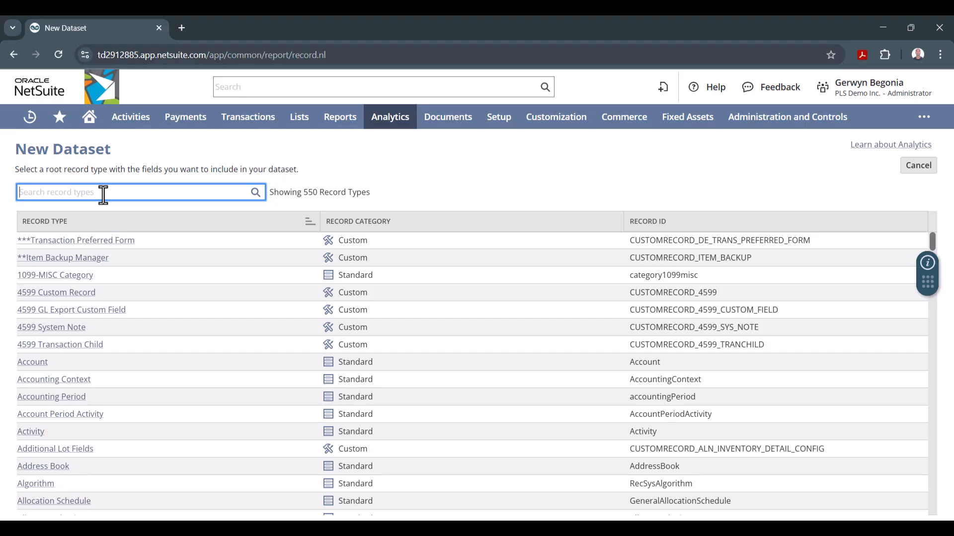
{"action": "type", "text": "trans c"}
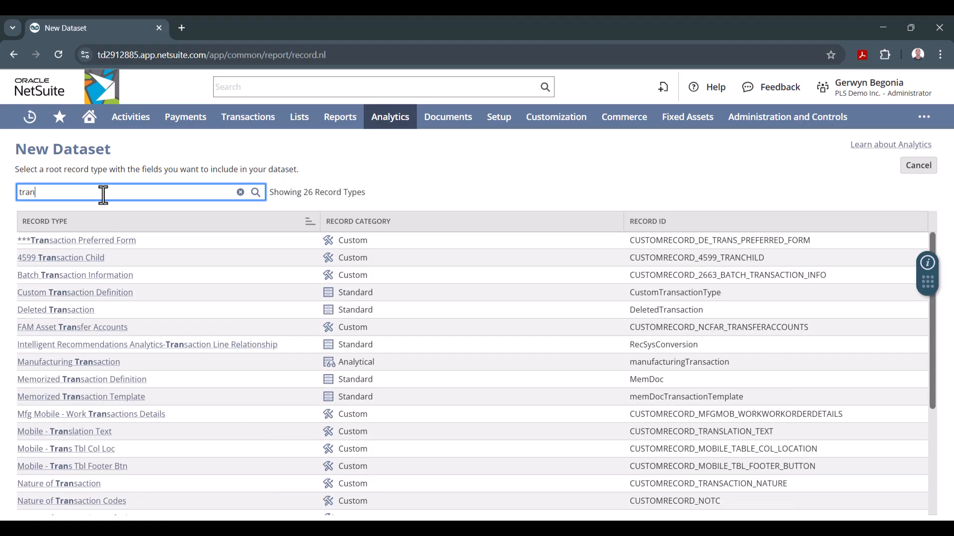
{"action": "key", "text": "BackSpace"}
{"action": "key", "text": "BackSpace"}
{"action": "type", "text": "ac"}
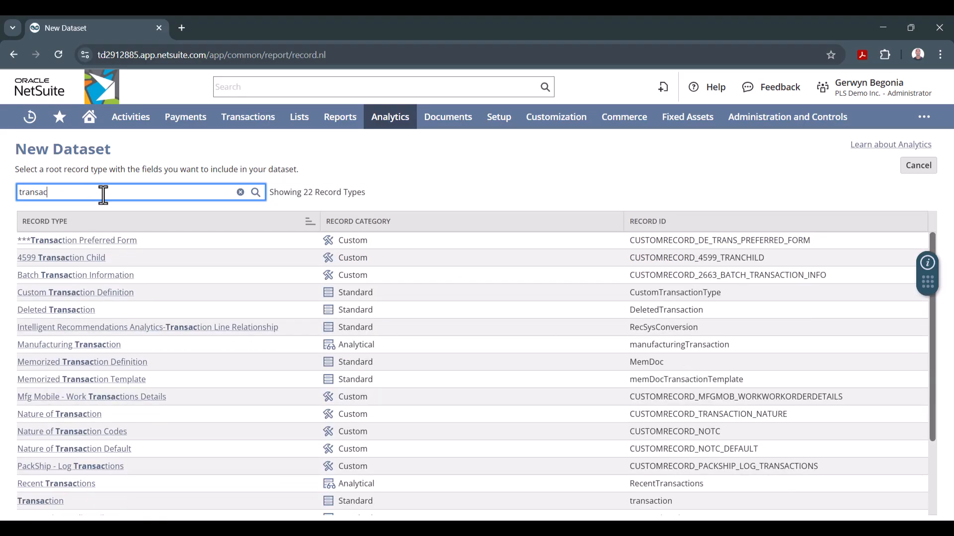
{"action": "type", "text": "tion"}
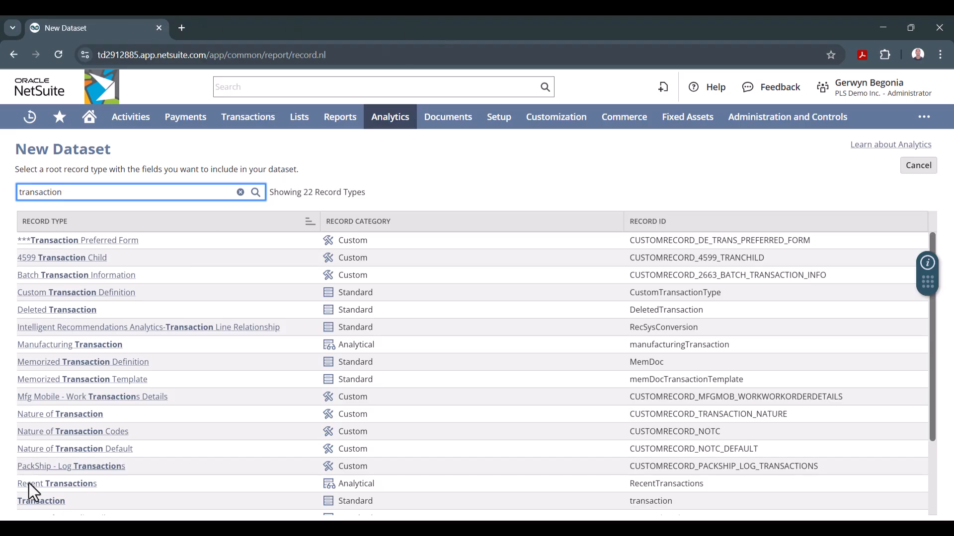
{"action": "left_click", "coordinate": [35, 500]}
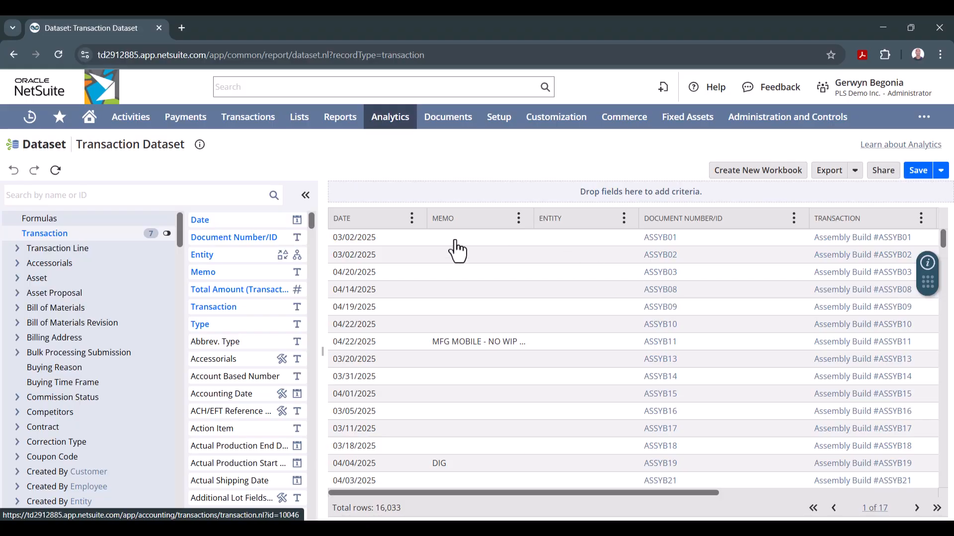
- Limit the dataset's record list to the root Transaction record by hiding the related records
{"action": "left_click_drag", "start_coordinate": [201, 221], "coordinate": [215, 255]}
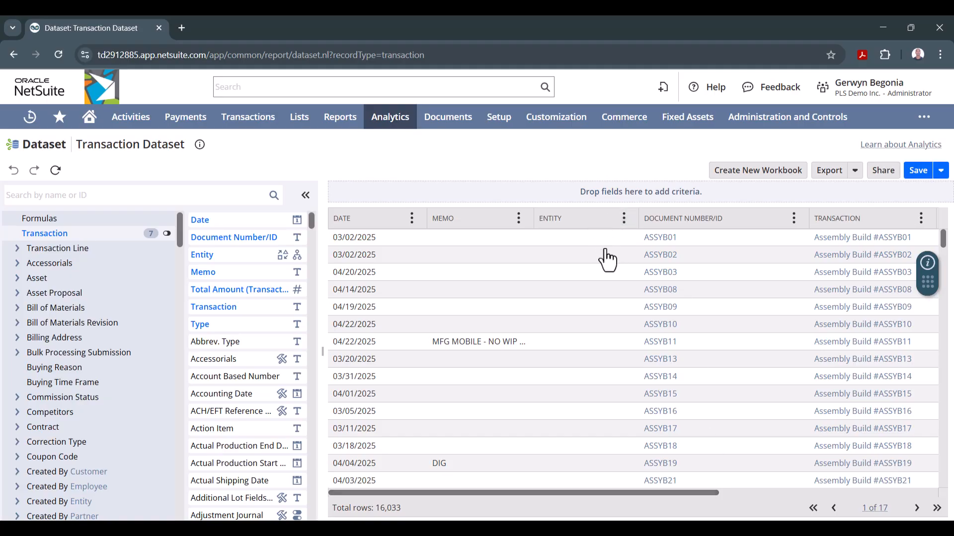
{"action": "left_click", "coordinate": [167, 234]}
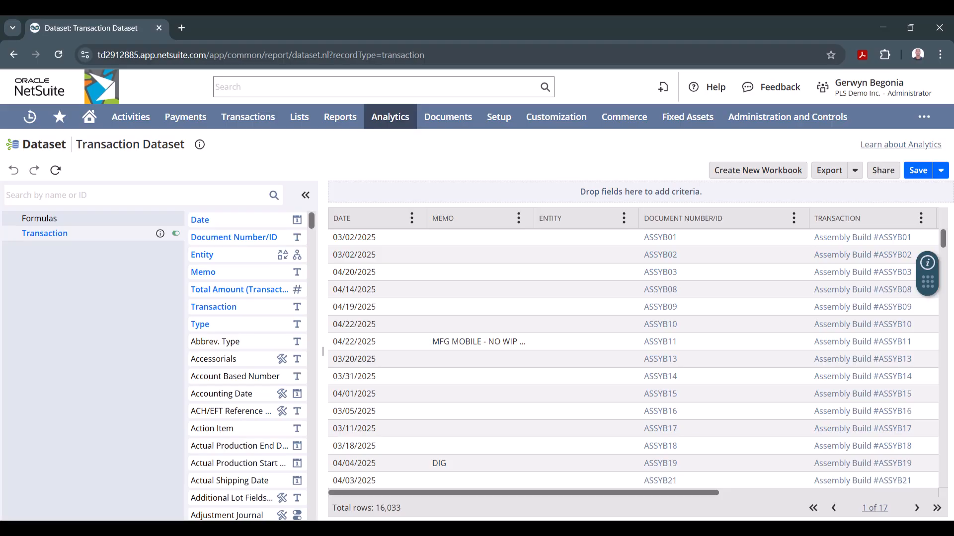
{"action": "left_click", "coordinate": [59, 198]}
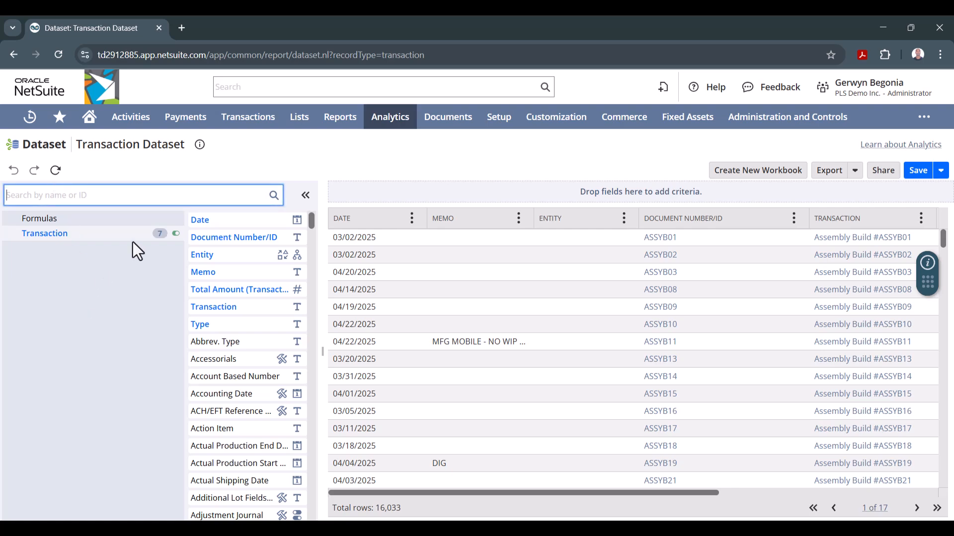
{"action": "left_click", "coordinate": [171, 235]}
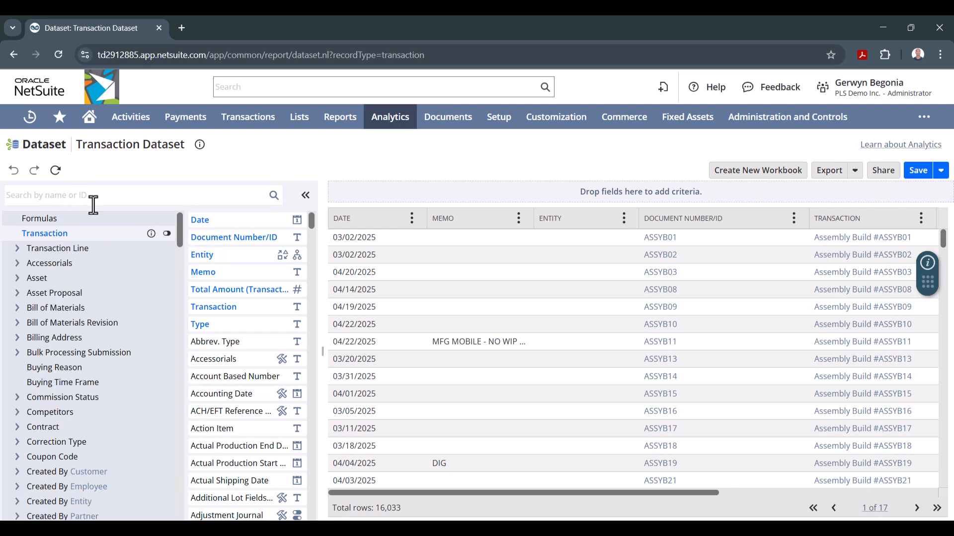
{"action": "left_click", "coordinate": [167, 234]}
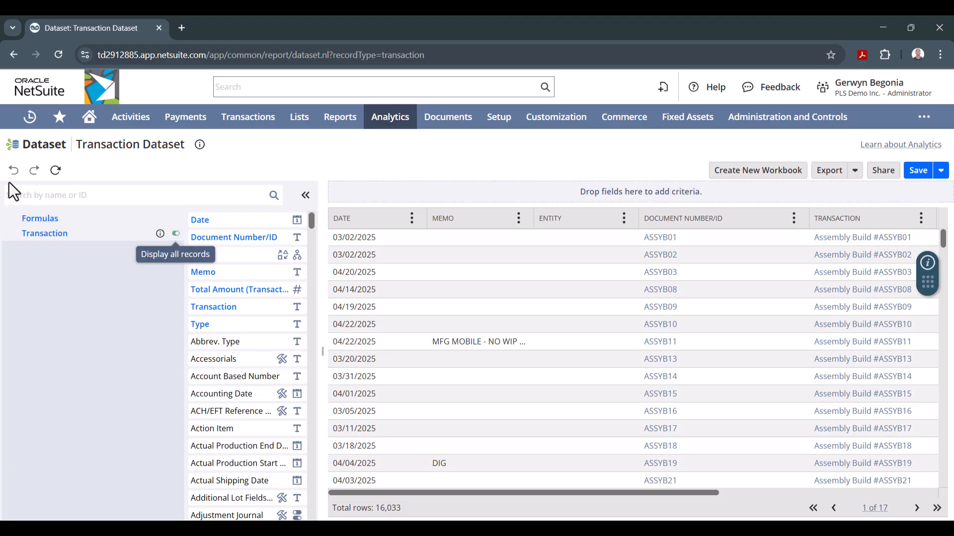
- Find the Transaction Line field Main Line and add it as a criterion set to Yes
{"action": "left_click", "coordinate": [33, 195]}
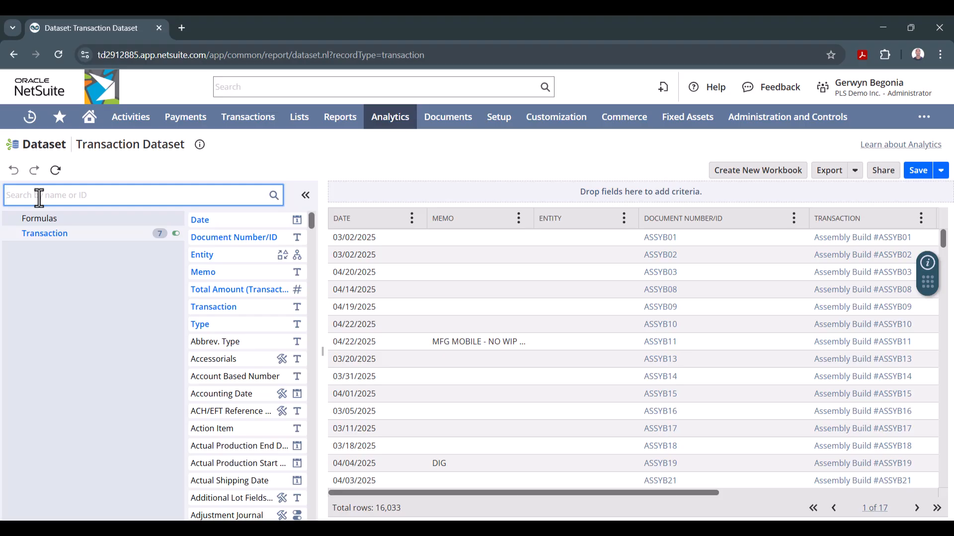
{"action": "type", "text": "main"}
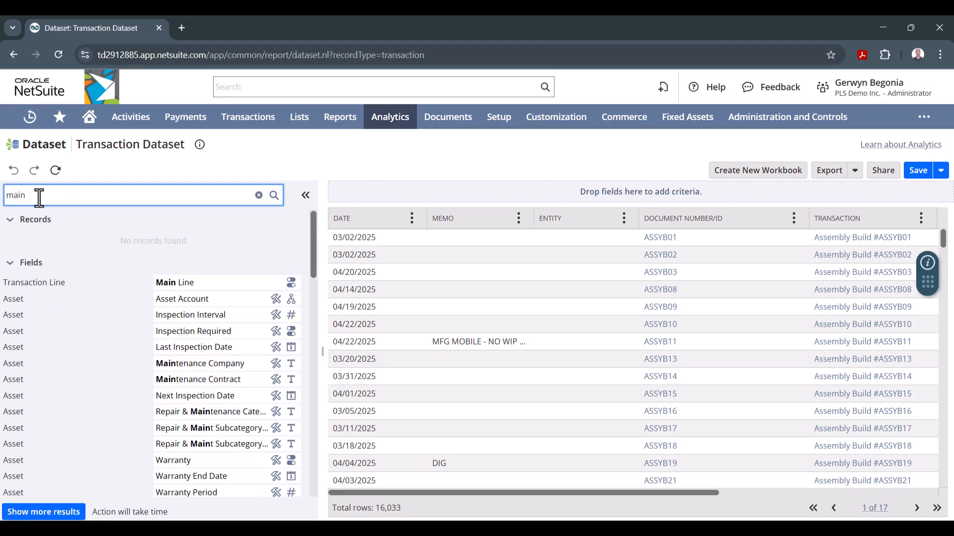
{"action": "type", "text": "line"}
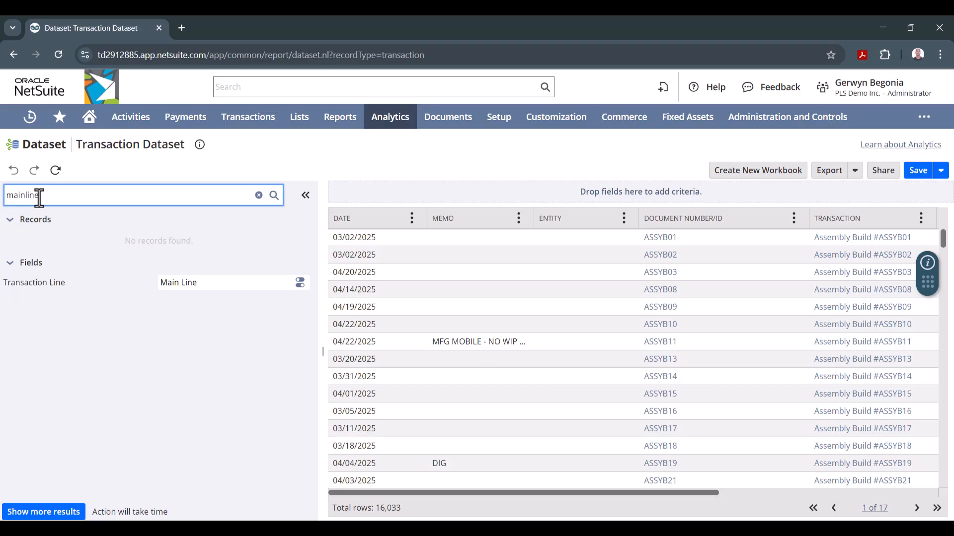
{"action": "left_click", "coordinate": [178, 284]}
{"action": "left_click", "coordinate": [189, 283]}
{"action": "left_click_drag", "start_coordinate": [189, 283], "coordinate": [408, 192]}
{"action": "left_click", "coordinate": [255, 293]}
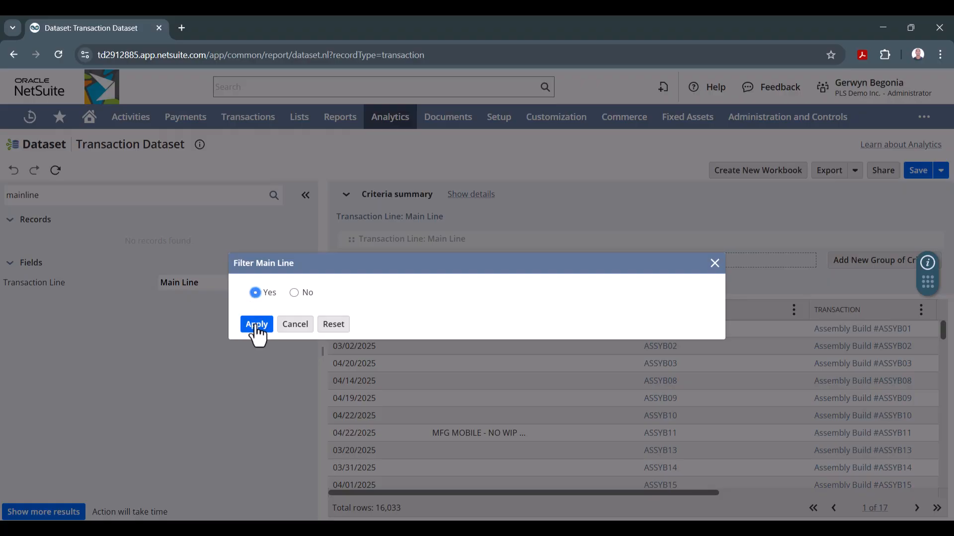
{"action": "left_click", "coordinate": [256, 326]}
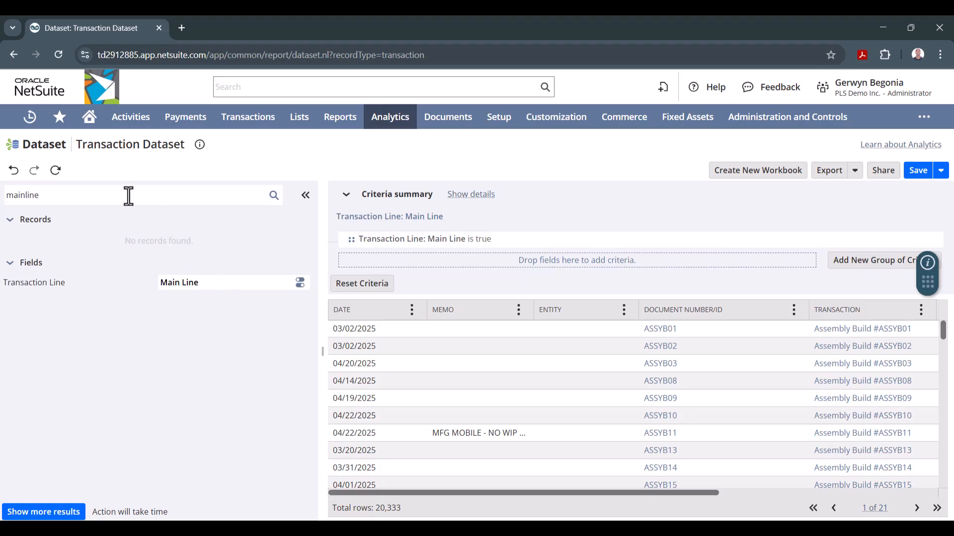
- Find the Transaction field Type and add it as a criterion matching any of Sales Order
{"action": "left_click", "coordinate": [51, 195]}
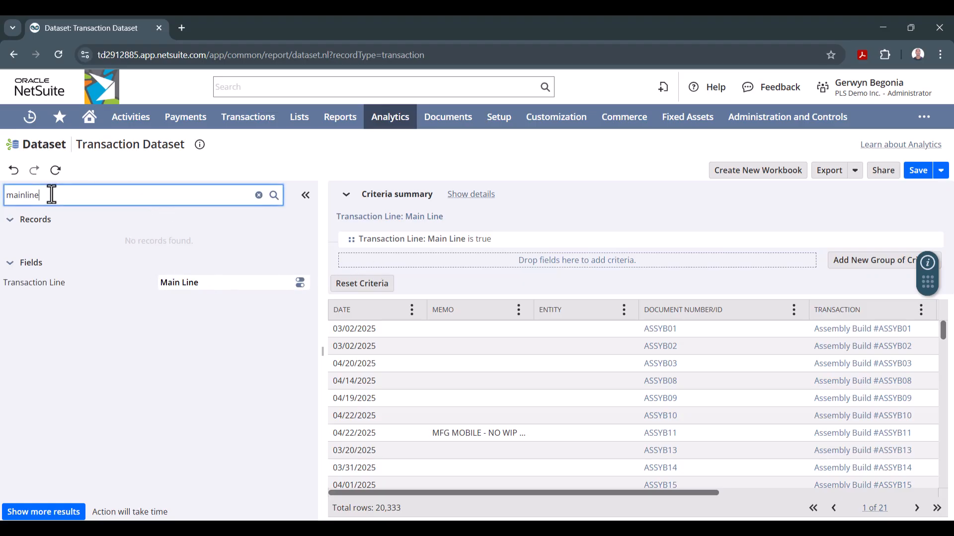
{"action": "left_click", "coordinate": [258, 195]}
{"action": "type", "text": "type"}
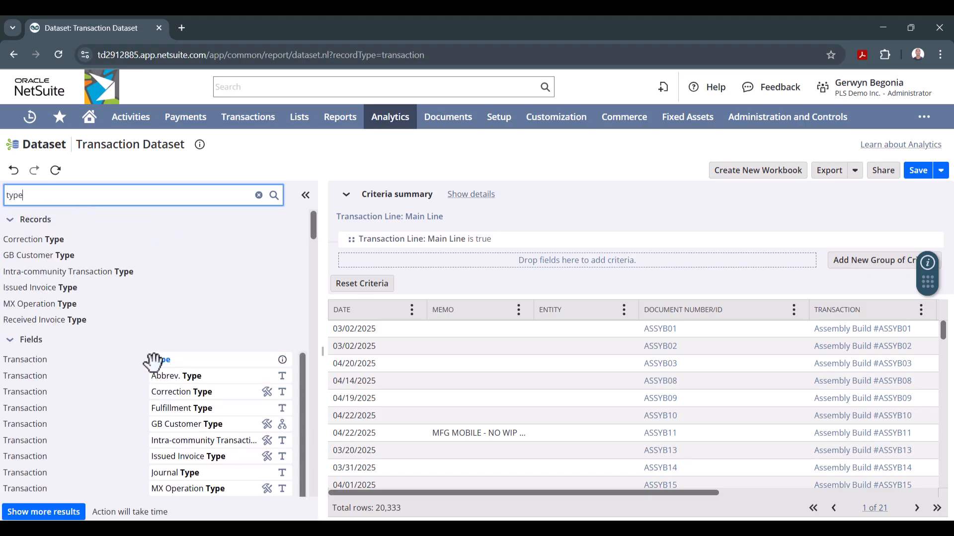
{"action": "left_click_drag", "start_coordinate": [161, 361], "coordinate": [528, 252]}
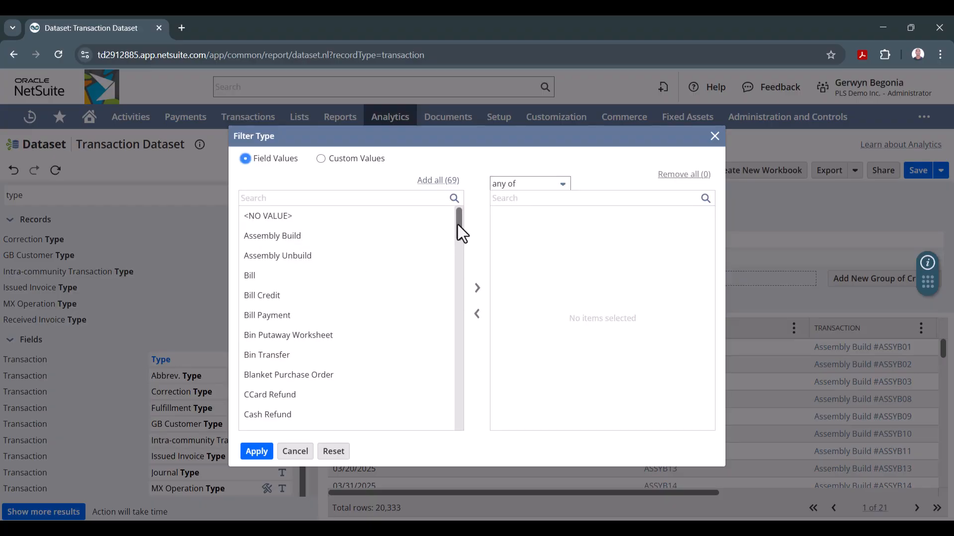
{"action": "left_click_drag", "start_coordinate": [458, 223], "coordinate": [437, 325]}
{"action": "scroll", "coordinate": [433, 347], "scroll_direction": "down", "scroll_amount": 10}
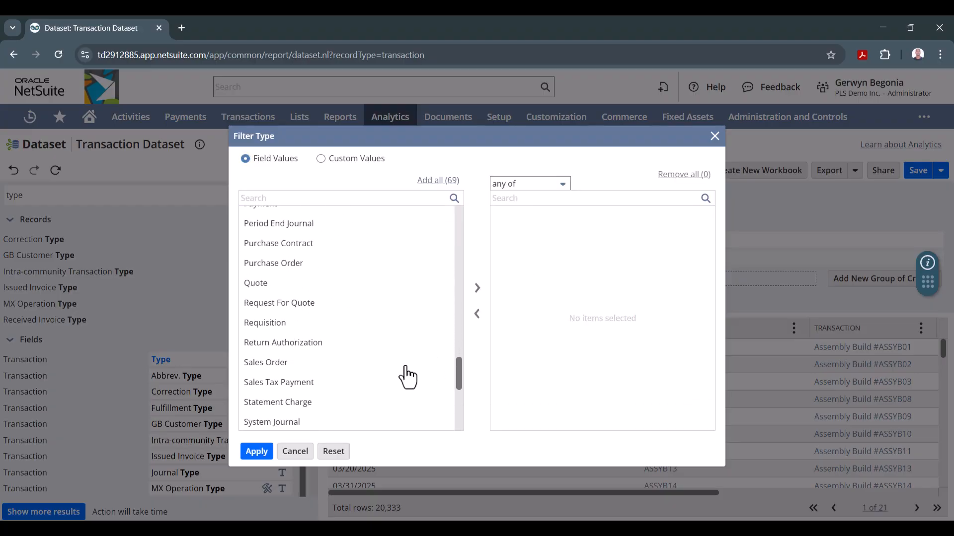
{"action": "left_click", "coordinate": [271, 370]}
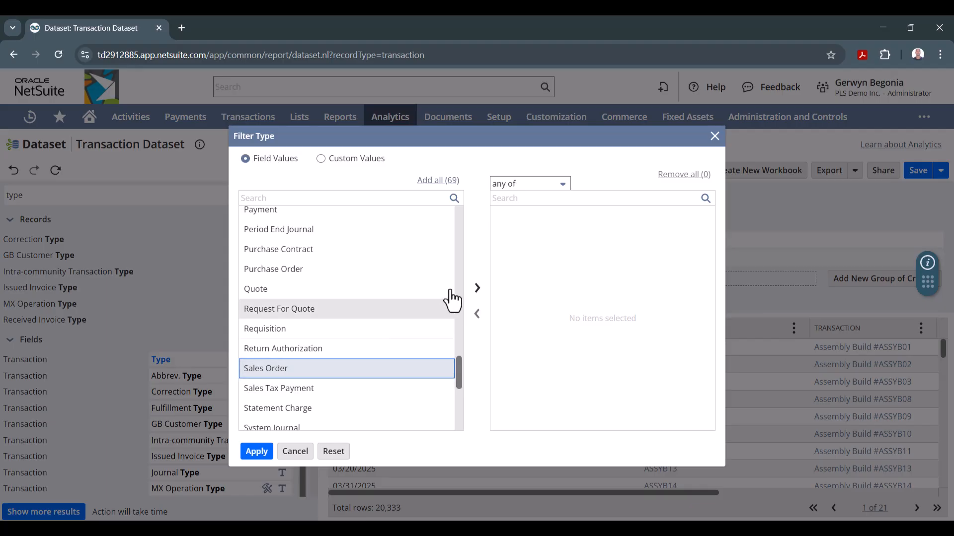
{"action": "left_click", "coordinate": [477, 288]}
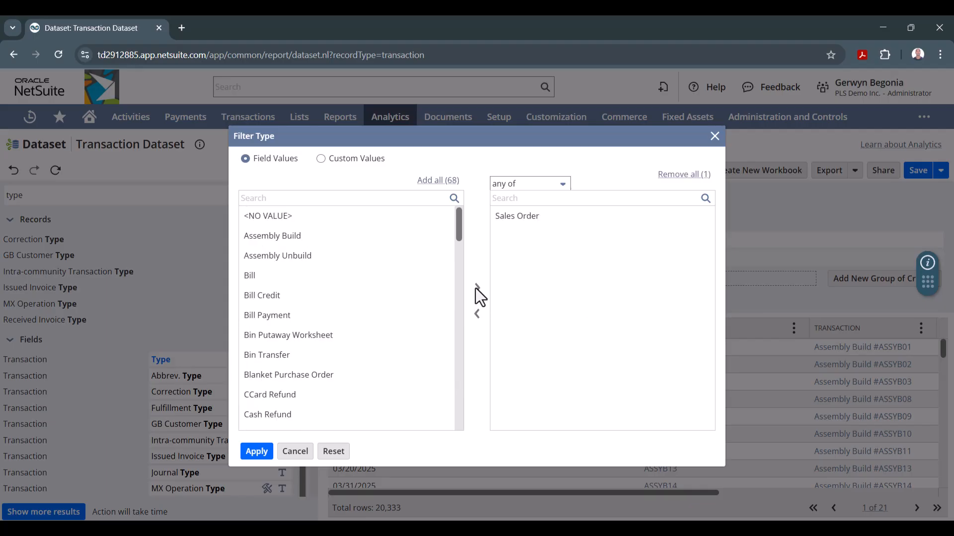
{"action": "left_click", "coordinate": [256, 451]}
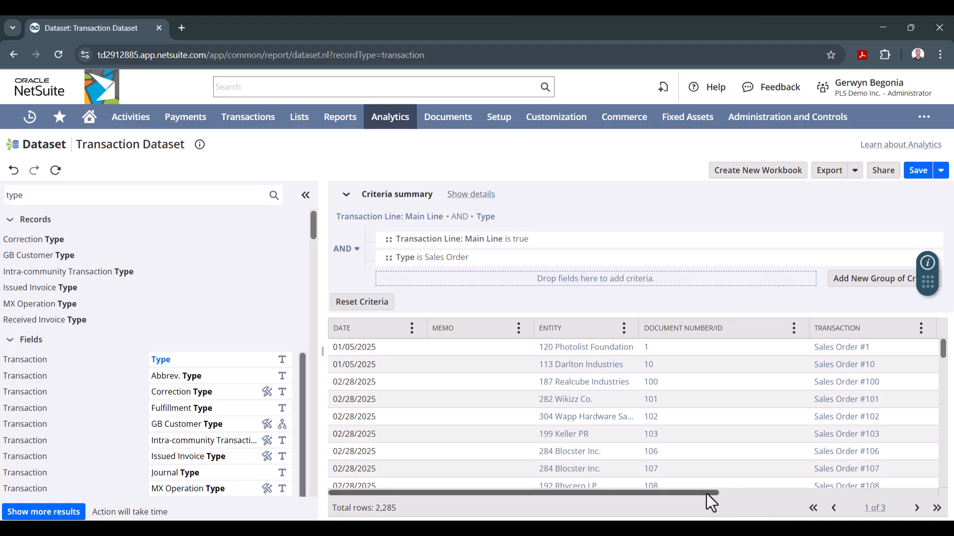
- Add a criterion on Total Amount (Transaction Currency) with the condition greater or equal 100,000
{"action": "left_click_drag", "start_coordinate": [708, 492], "coordinate": [515, 495]}
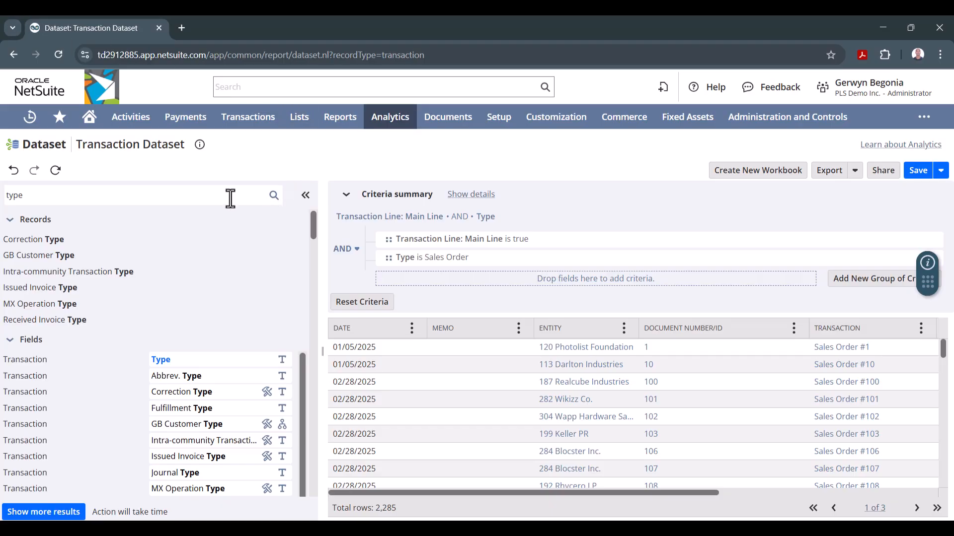
{"action": "left_click", "coordinate": [53, 188]}
{"action": "key", "text": "BackSpace"}
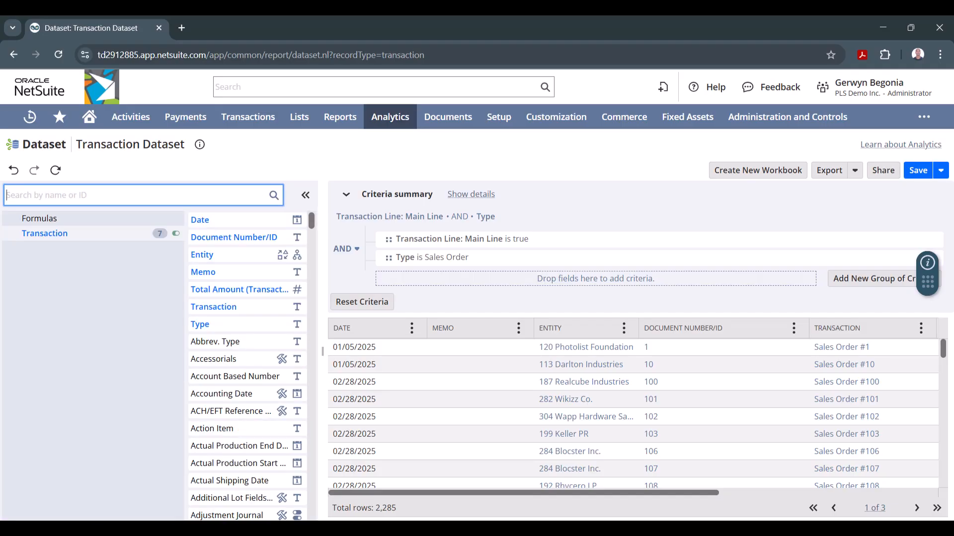
{"action": "type", "text": "trans"}
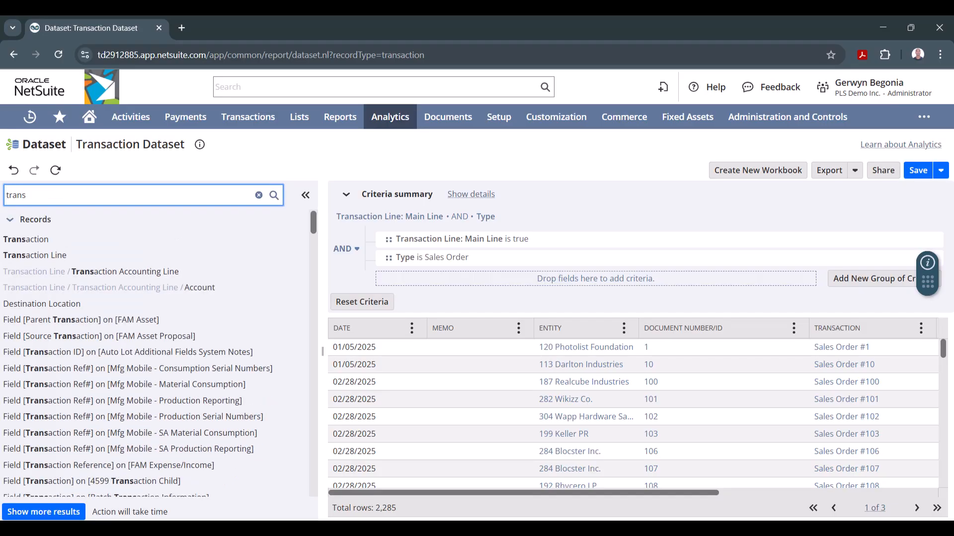
{"action": "type", "text": "action amoun"}
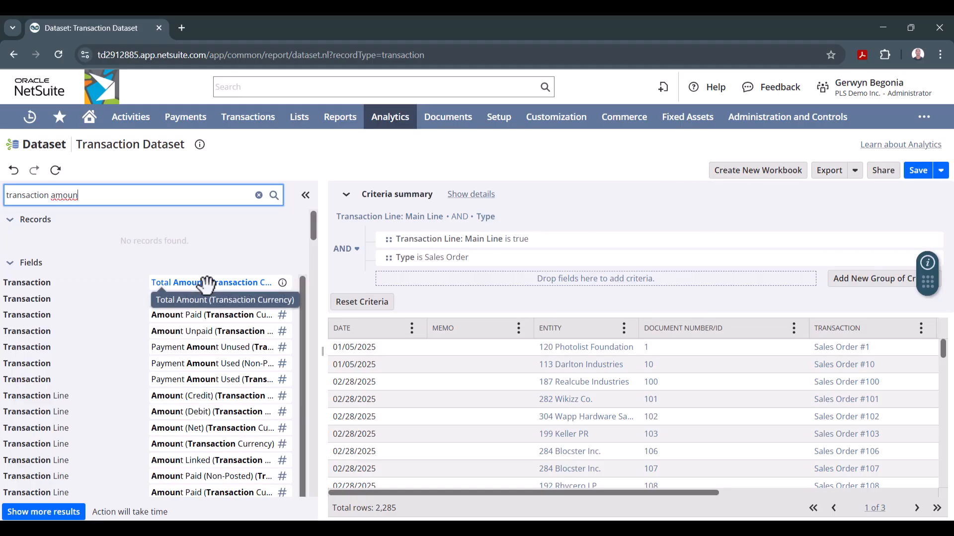
{"action": "left_click_drag", "start_coordinate": [207, 284], "coordinate": [426, 269]}
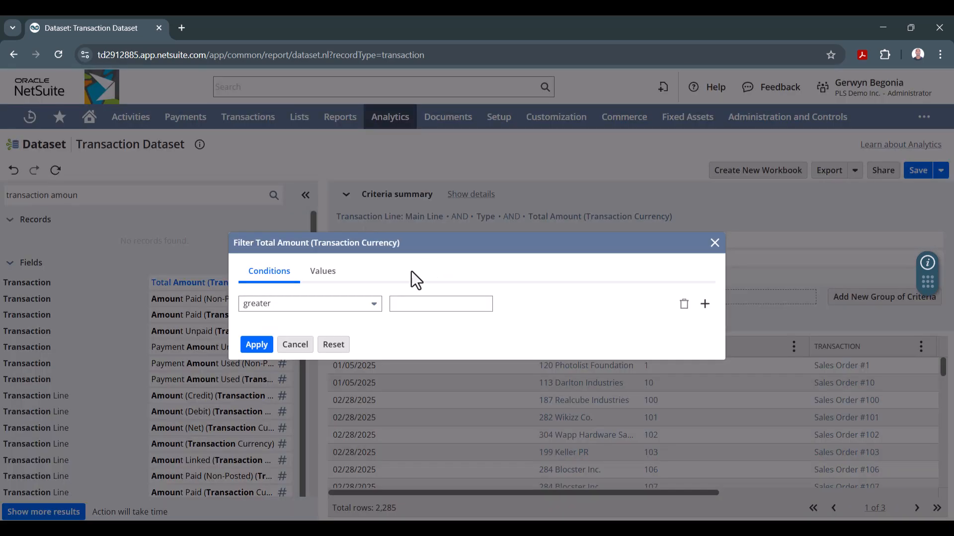
{"action": "left_click", "coordinate": [372, 306]}
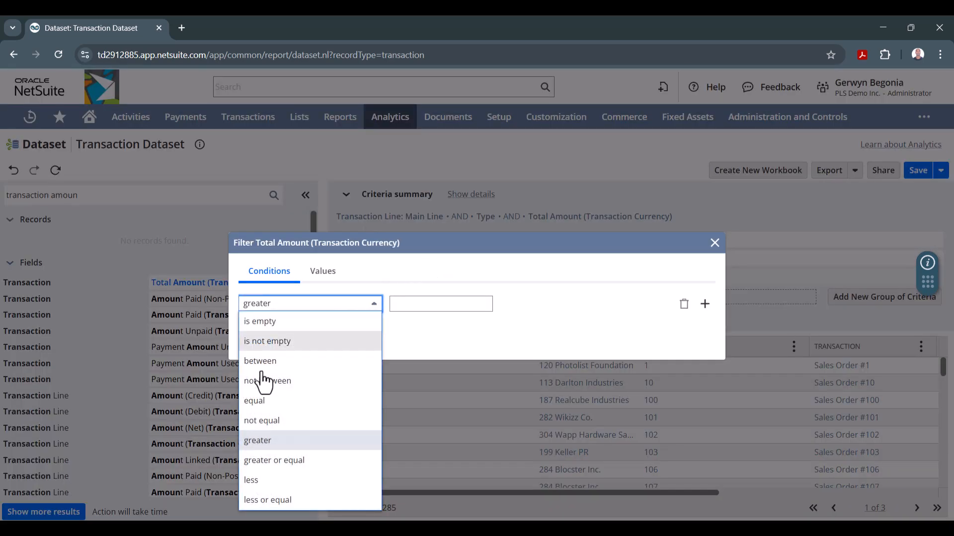
{"action": "left_click", "coordinate": [263, 461]}
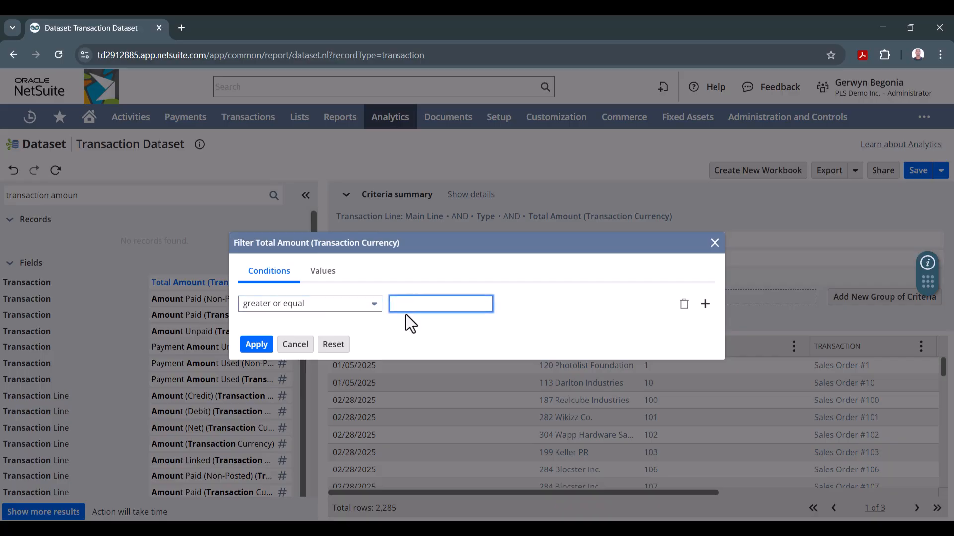
{"action": "type", "text": "100000"}
{"action": "left_click", "coordinate": [258, 348]}
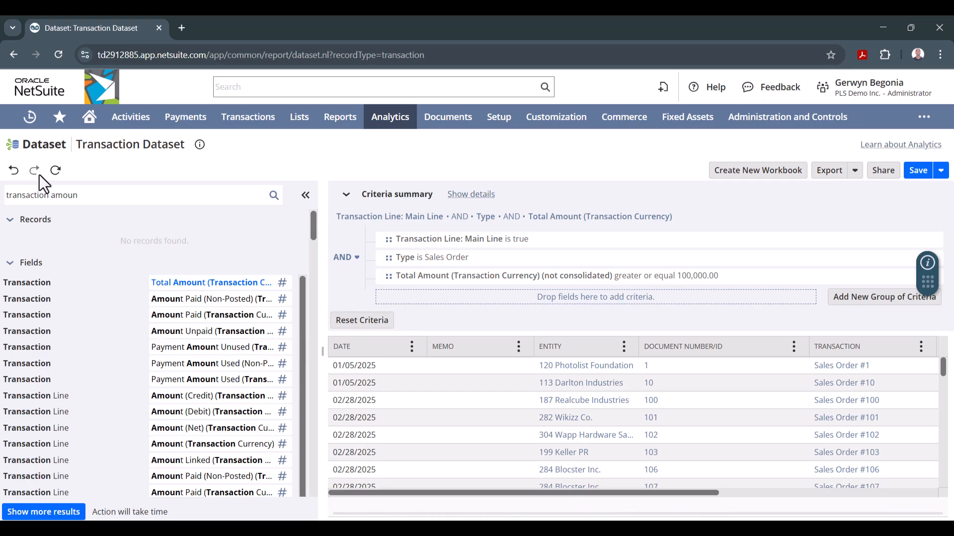
- Find the Transaction Line field Location and add it as a criterion to the dataset
{"action": "left_click", "coordinate": [102, 195]}
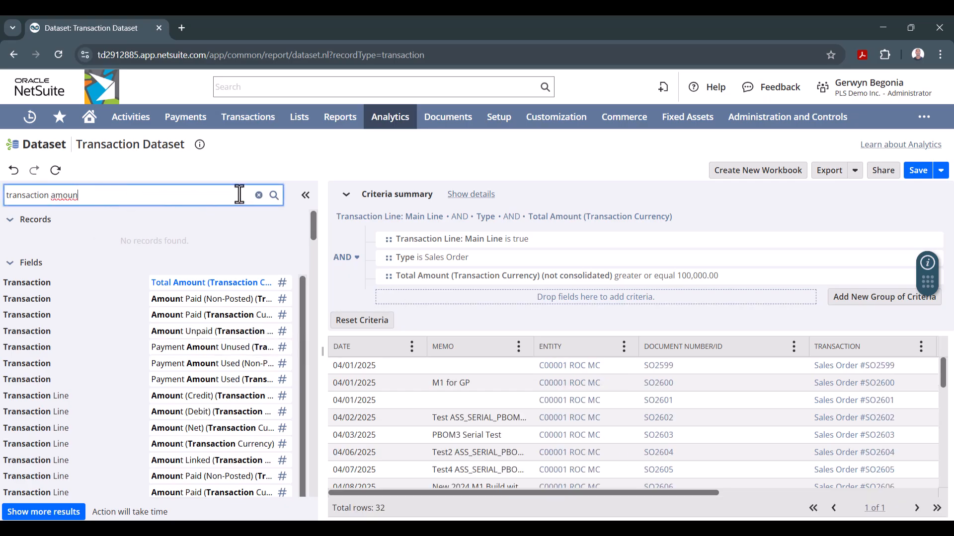
{"action": "left_click", "coordinate": [258, 195]}
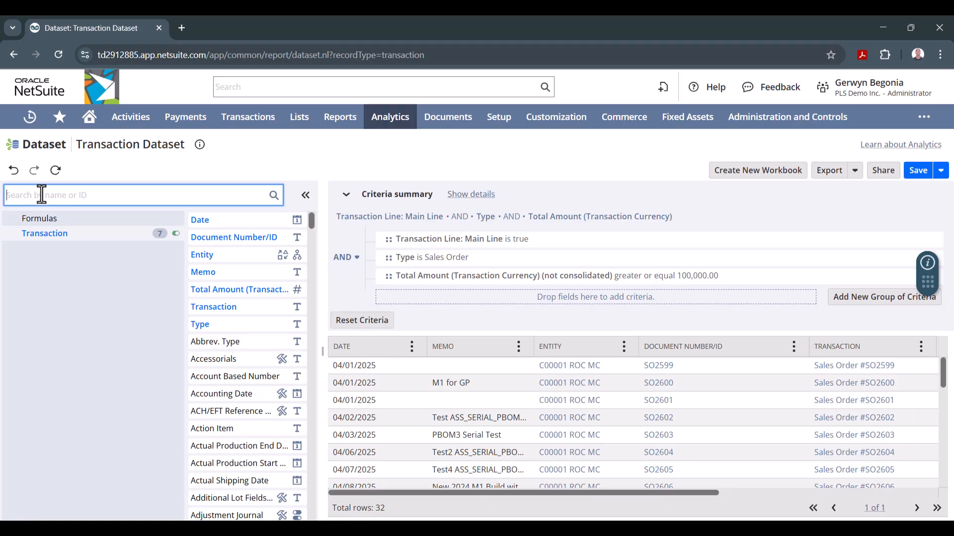
{"action": "type", "text": "locatio"}
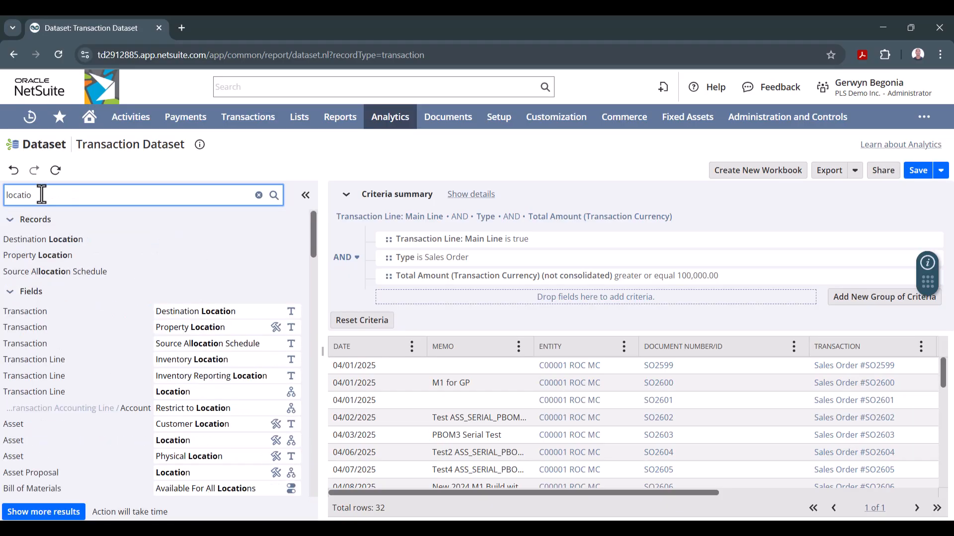
{"action": "type", "text": "n"}
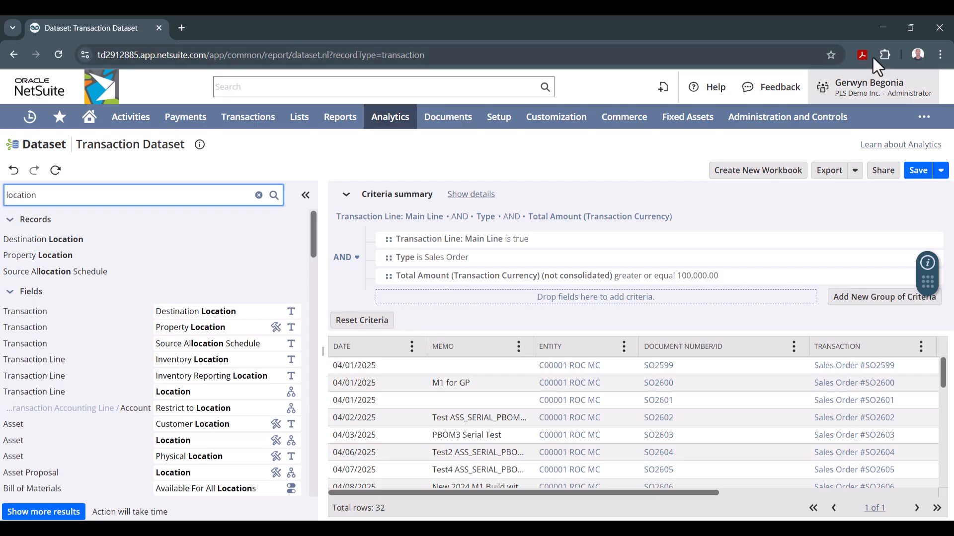
{"action": "left_click_drag", "start_coordinate": [164, 390], "coordinate": [487, 287]}
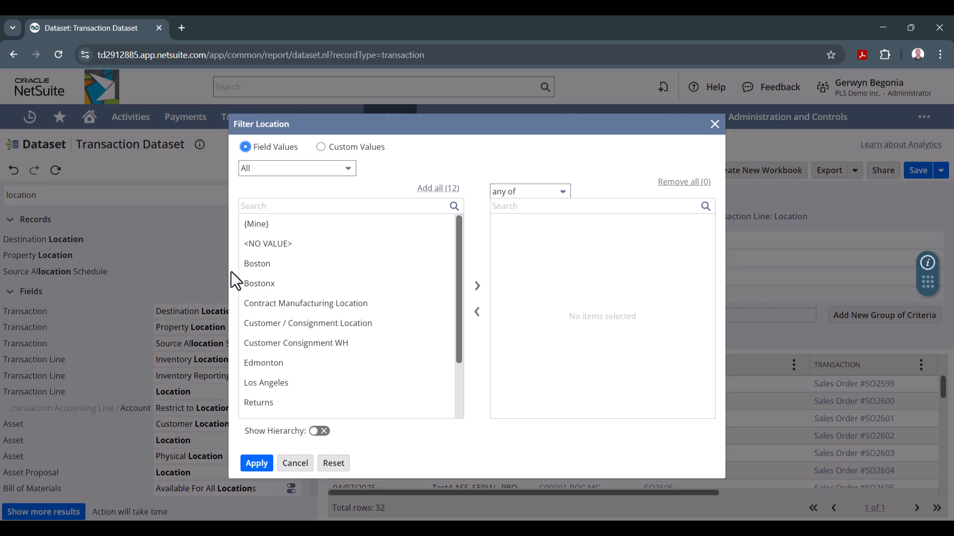
- Set the Location criterion to any of Edmonton, Saskatoon, Toronto and Vancouver, and apply it
{"action": "left_click", "coordinate": [460, 266]}
{"action": "left_click_drag", "start_coordinate": [460, 266], "coordinate": [460, 321]}
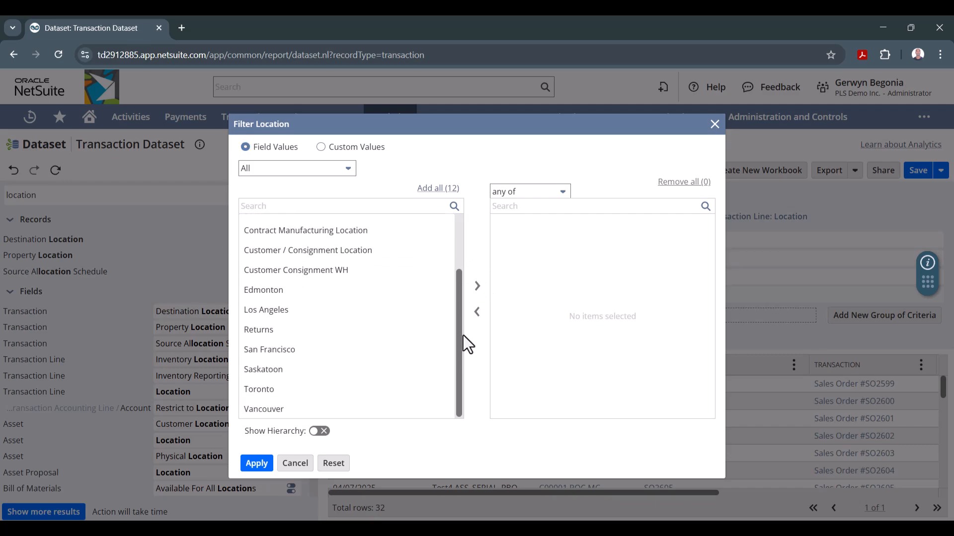
{"action": "left_click", "coordinate": [262, 297]}
{"action": "left_click", "coordinate": [253, 373], "text": "ctrl"}
{"action": "left_click", "coordinate": [253, 390], "text": "ctrl"}
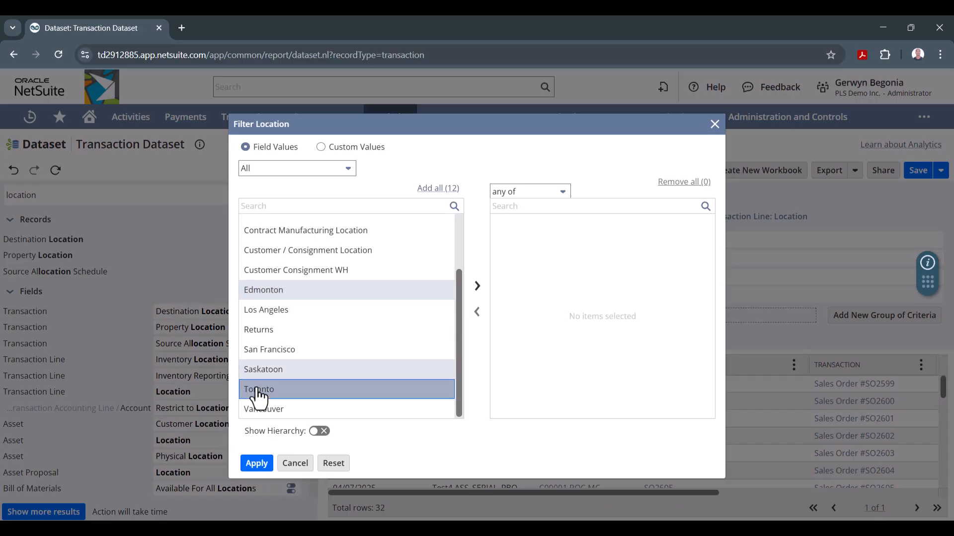
{"action": "left_click", "coordinate": [260, 408], "text": "ctrl"}
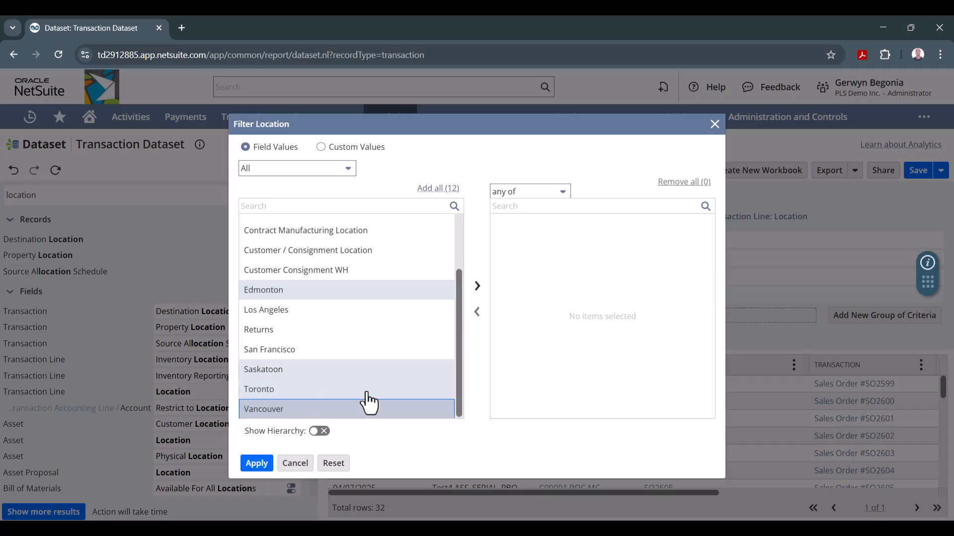
{"action": "left_click", "coordinate": [478, 288]}
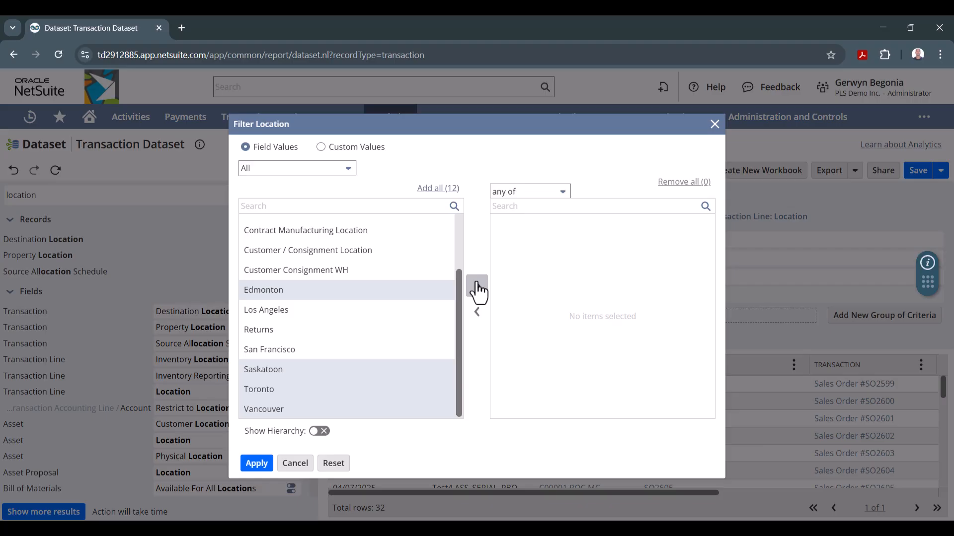
{"action": "left_click", "coordinate": [254, 464]}
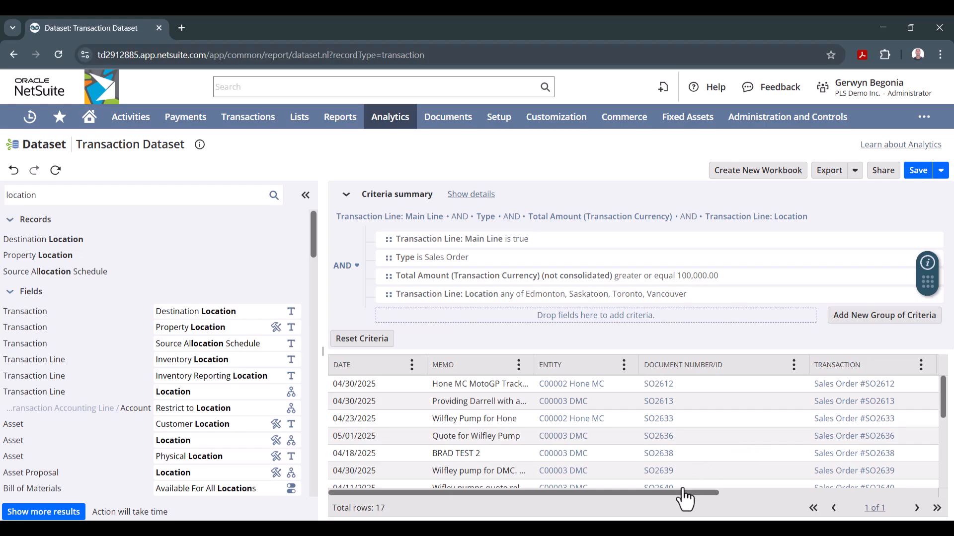
- Add Transaction Line: Location as a column between Memo and Entity in the results, and review the rows
{"action": "mouse_move", "coordinate": [682, 492]}
{"action": "left_mouse_down"}
{"action": "mouse_move", "coordinate": [919, 493]}
{"action": "mouse_move", "coordinate": [691, 484]}
{"action": "left_mouse_up"}
{"action": "scroll", "coordinate": [650, 472], "scroll_direction": "right", "scroll_amount": 5}
{"action": "scroll", "coordinate": [585, 479], "scroll_direction": "left", "scroll_amount": 5}
{"action": "scroll", "coordinate": [607, 473], "scroll_direction": "right", "scroll_amount": 7}
{"action": "scroll", "coordinate": [724, 468], "scroll_direction": "left", "scroll_amount": 7}
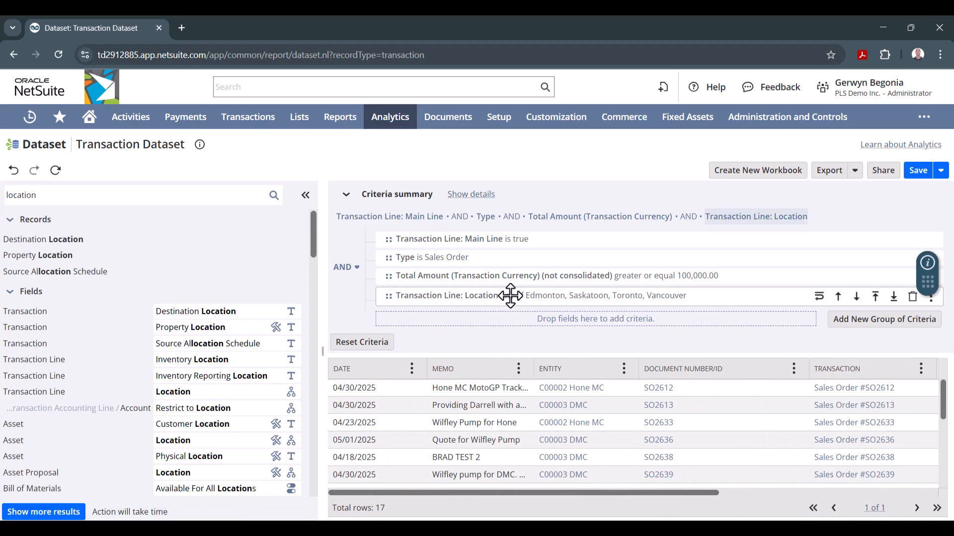
{"action": "left_click_drag", "start_coordinate": [510, 295], "coordinate": [550, 366]}
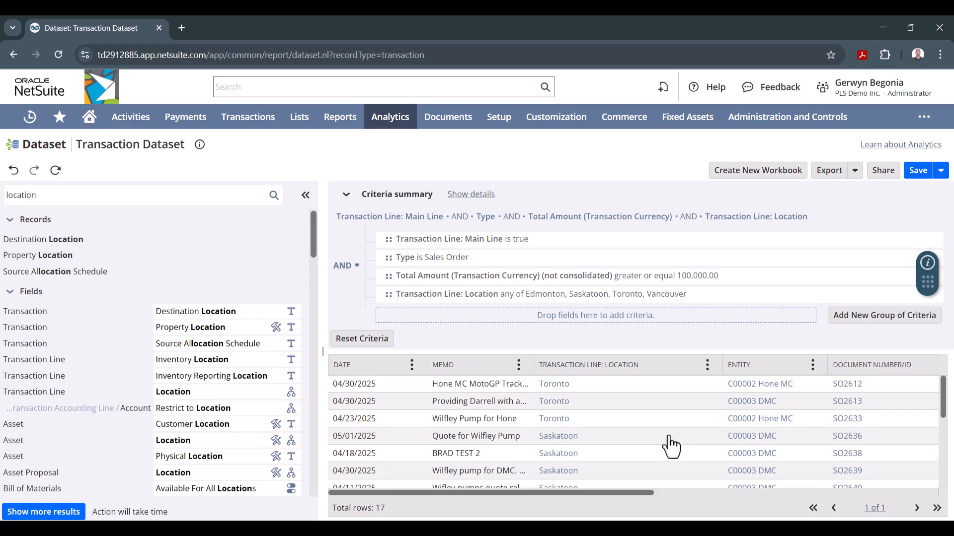
{"action": "scroll", "coordinate": [670, 449], "scroll_direction": "down", "scroll_amount": 5}
{"action": "scroll", "coordinate": [671, 446], "scroll_direction": "up", "scroll_amount": 5}
- Save the dataset under the name Canadian SO over $100,000
{"action": "left_click", "coordinate": [918, 174]}
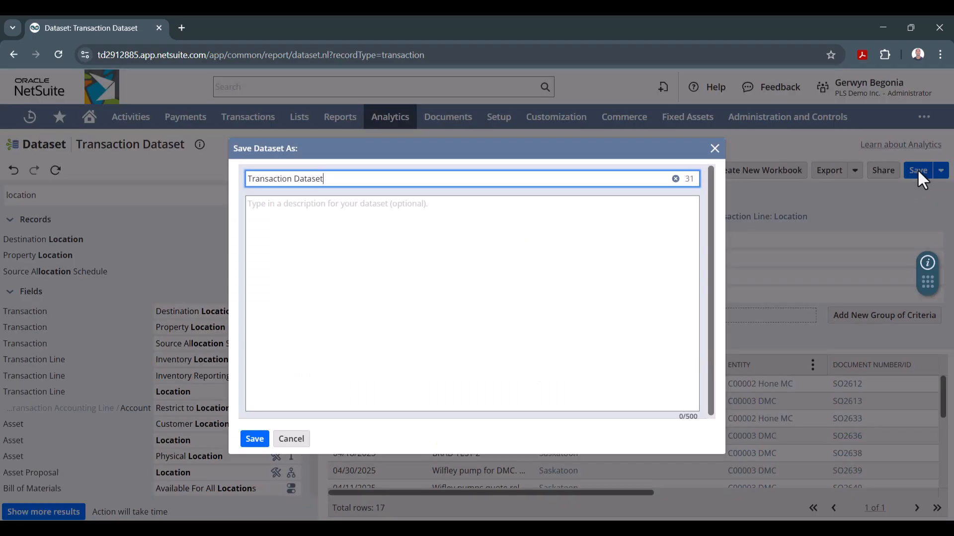
{"action": "left_click_drag", "start_coordinate": [335, 179], "coordinate": [16, 165]}
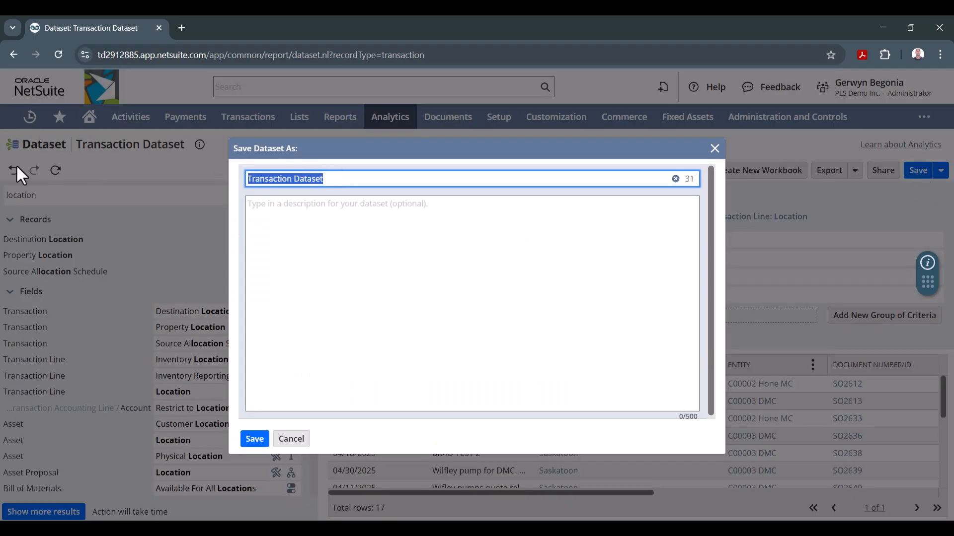
{"action": "type", "text": "Canadian SO over $100,000"}
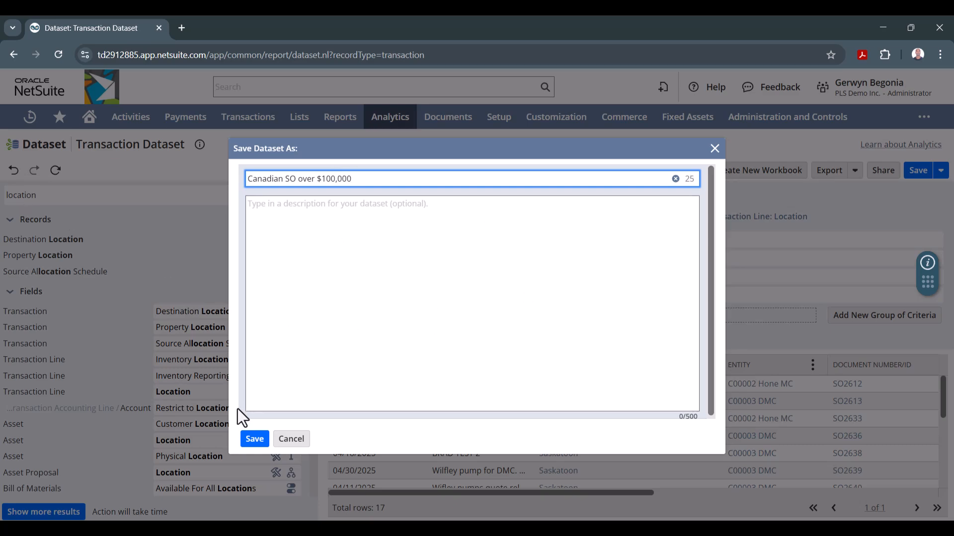
{"action": "left_click", "coordinate": [254, 439]}
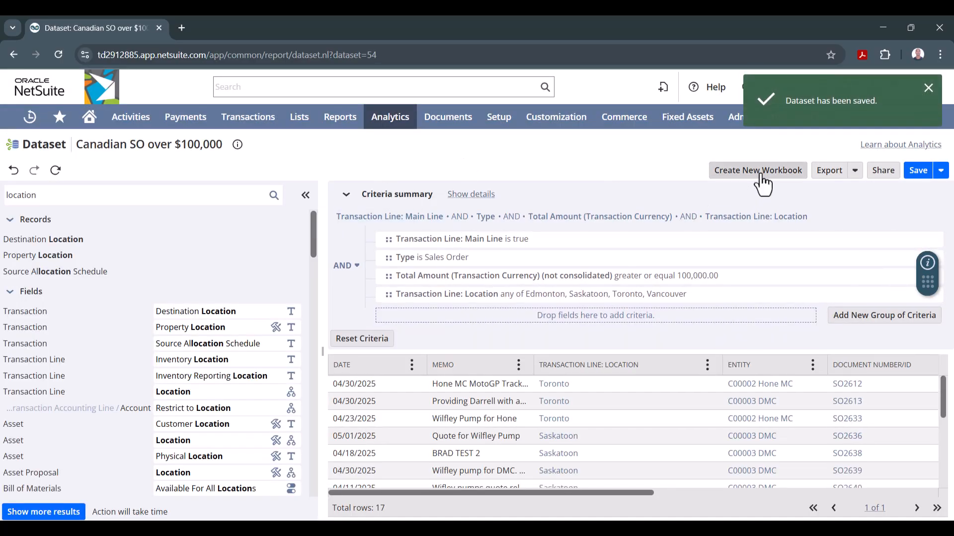
- Create a new workbook from the dataset with a chart visualization and rename the chart Cdn. SO Over $100,000
{"action": "left_click", "coordinate": [761, 175]}
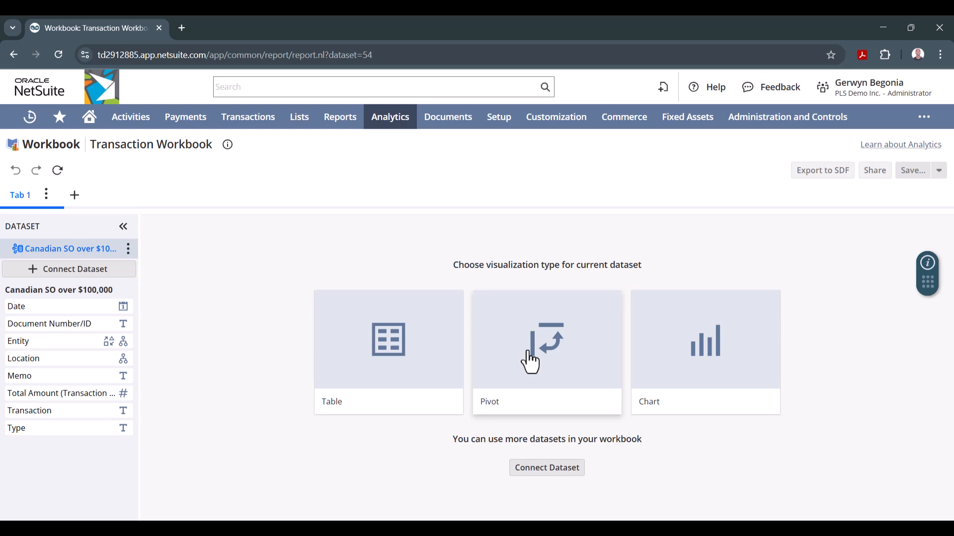
{"action": "left_click", "coordinate": [675, 378]}
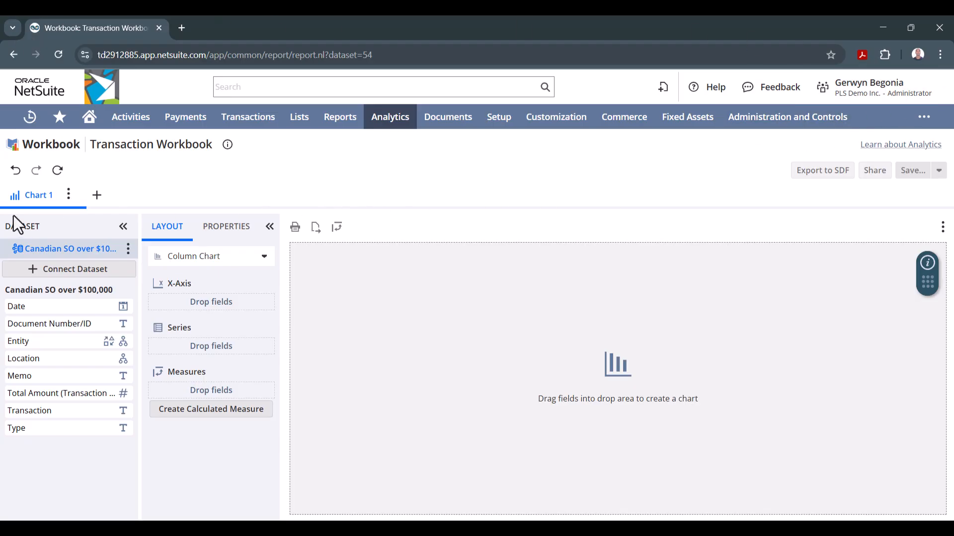
{"action": "left_click", "coordinate": [68, 194]}
{"action": "left_click", "coordinate": [75, 233]}
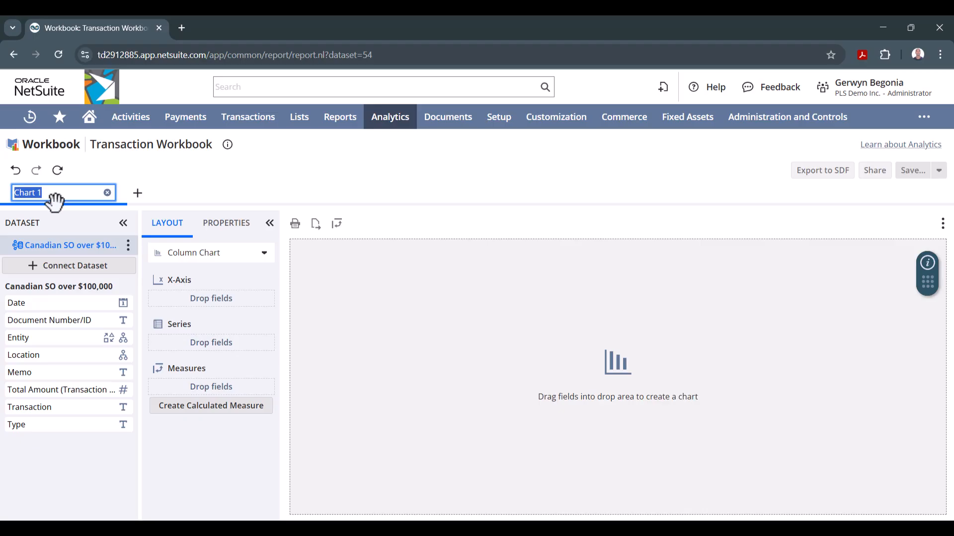
{"action": "type", "text": "C"}
{"action": "type", "text": "00,000"}
{"action": "left_click", "coordinate": [202, 478]}
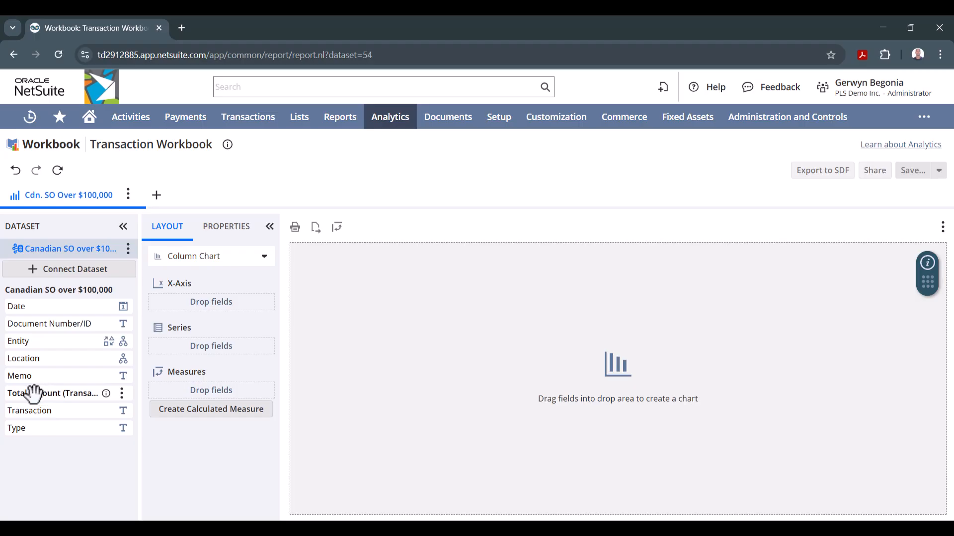
- Build the column chart with Total Amount (Transaction Currency) as the measure and Entity on the X-axis, and refresh it
{"action": "left_click_drag", "start_coordinate": [34, 394], "coordinate": [178, 381]}
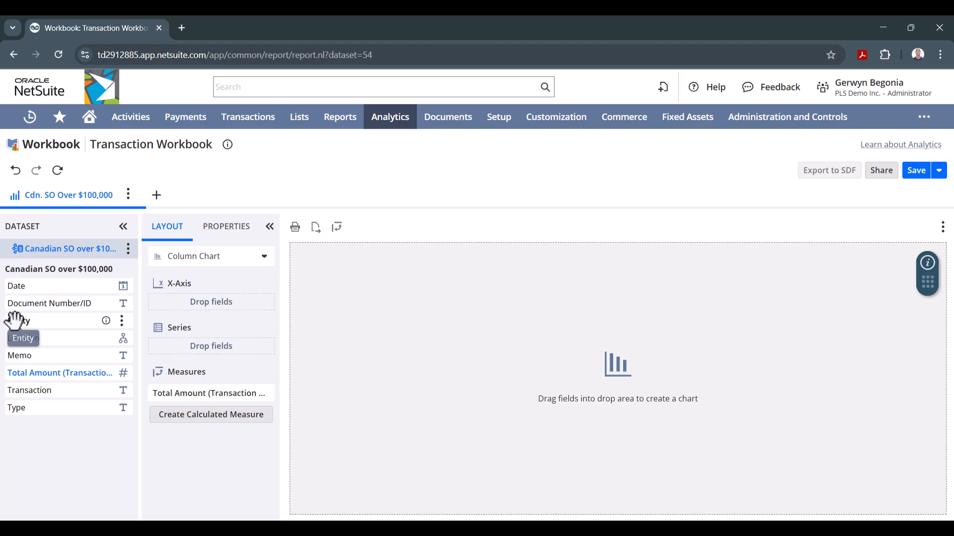
{"action": "left_click_drag", "start_coordinate": [18, 326], "coordinate": [180, 296]}
{"action": "left_click", "coordinate": [330, 366]}
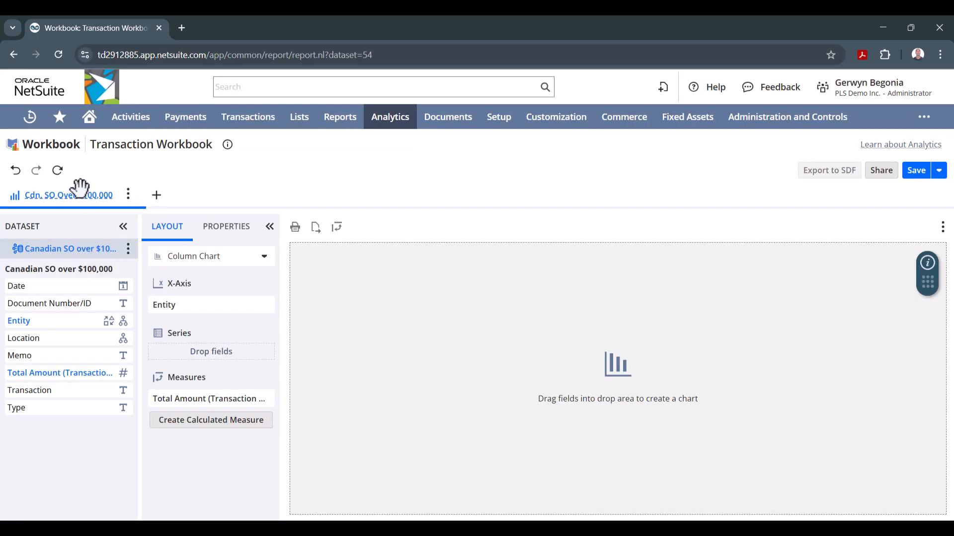
{"action": "left_click", "coordinate": [59, 173]}
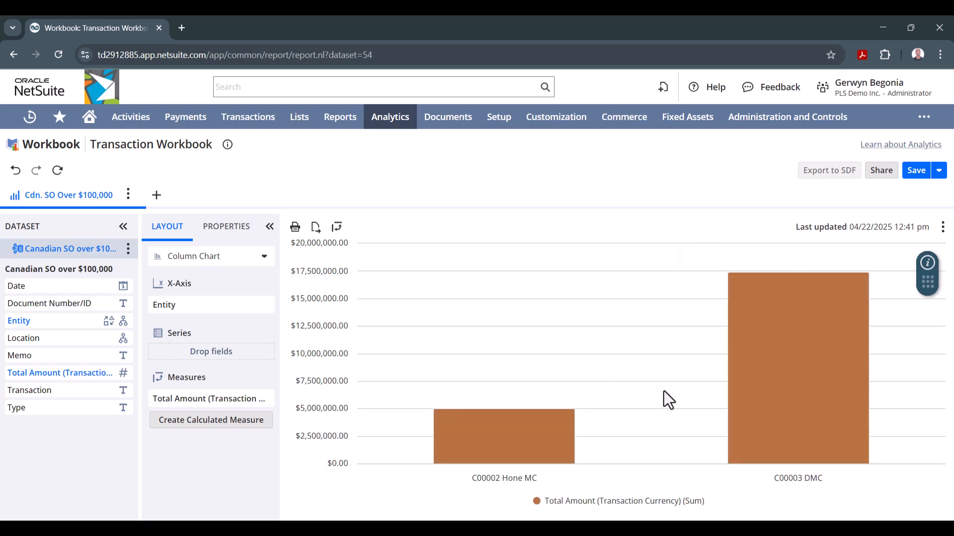
{"action": "mouse_move", "coordinate": [779, 403]}
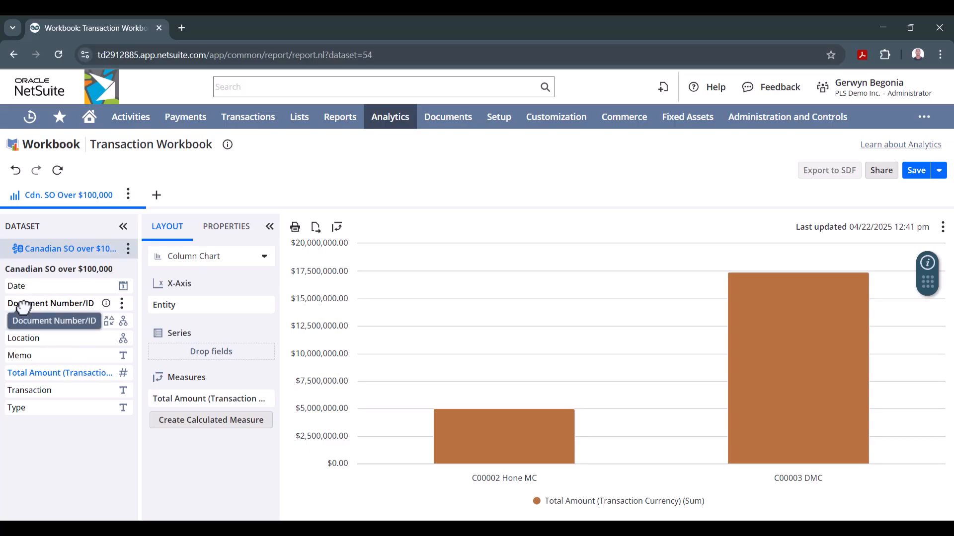
- Add Document Number/ID and Date to the chart's series, set the date hierarchy to Date, and refresh the chart
{"action": "left_click_drag", "start_coordinate": [23, 308], "coordinate": [176, 351]}
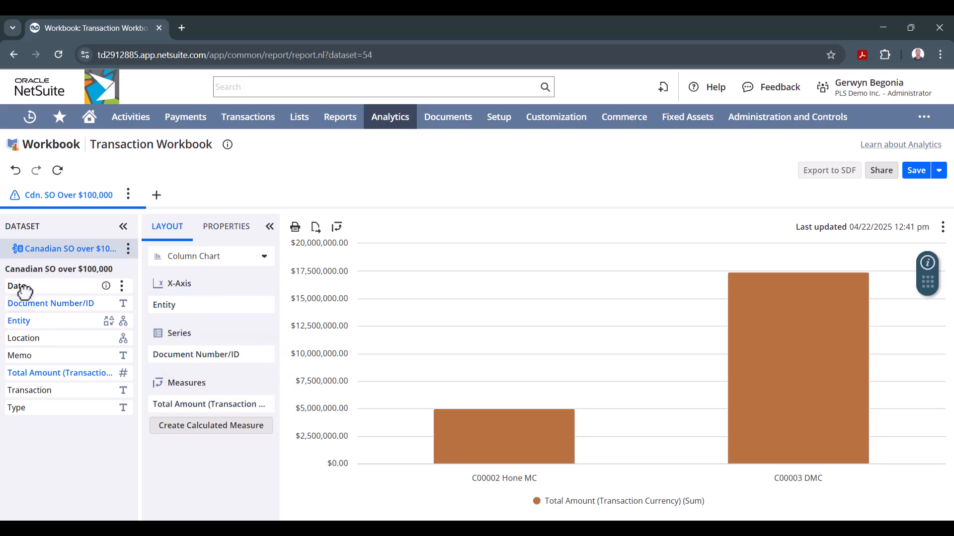
{"action": "left_click_drag", "start_coordinate": [24, 292], "coordinate": [170, 346]}
{"action": "left_click_drag", "start_coordinate": [171, 346], "coordinate": [172, 345]}
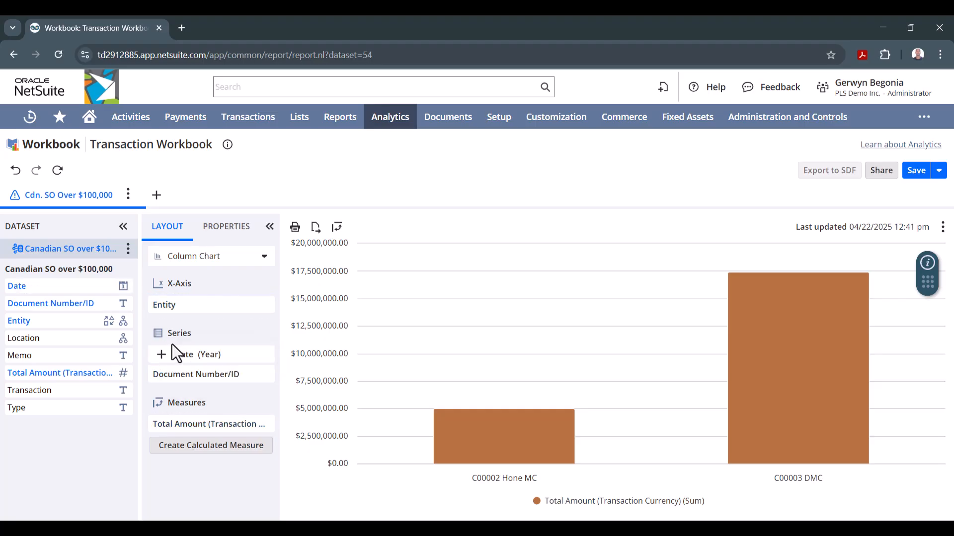
{"action": "left_click", "coordinate": [265, 354]}
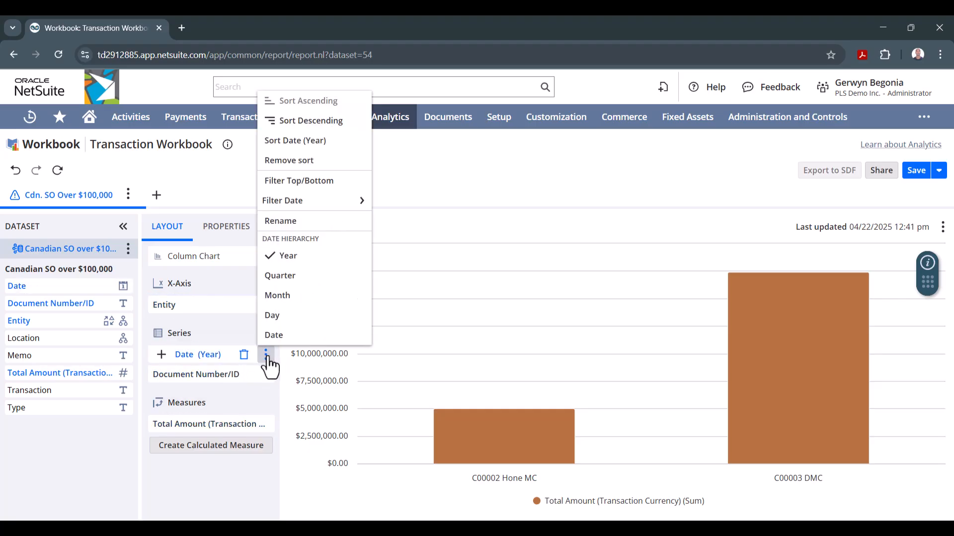
{"action": "left_click", "coordinate": [273, 335]}
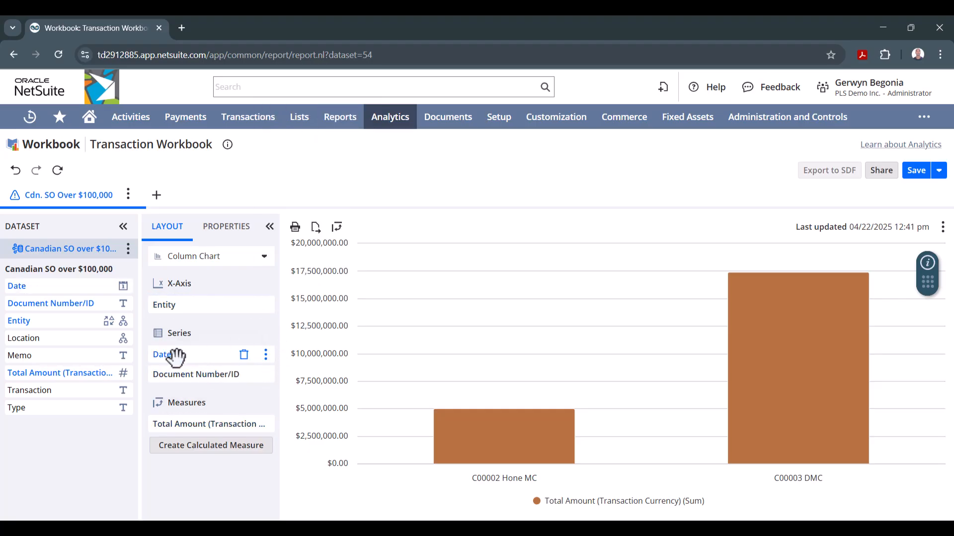
{"action": "left_click", "coordinate": [56, 173]}
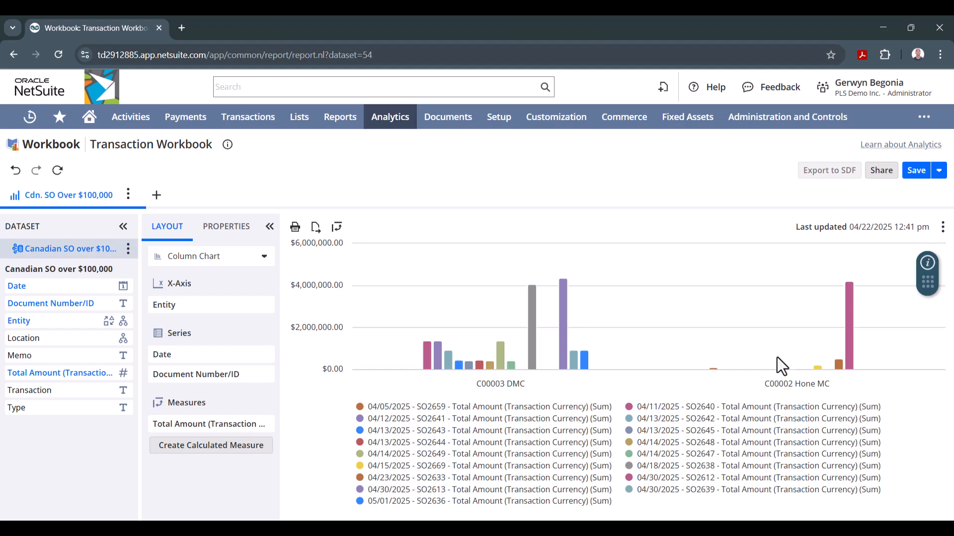
- Inspect the chart's bars, rename the Total Amount measure Total SO Amount, and refresh the chart
{"action": "mouse_move", "coordinate": [448, 363]}
{"action": "mouse_move", "coordinate": [849, 361]}
{"action": "mouse_move", "coordinate": [565, 295]}
{"action": "mouse_move", "coordinate": [266, 439]}
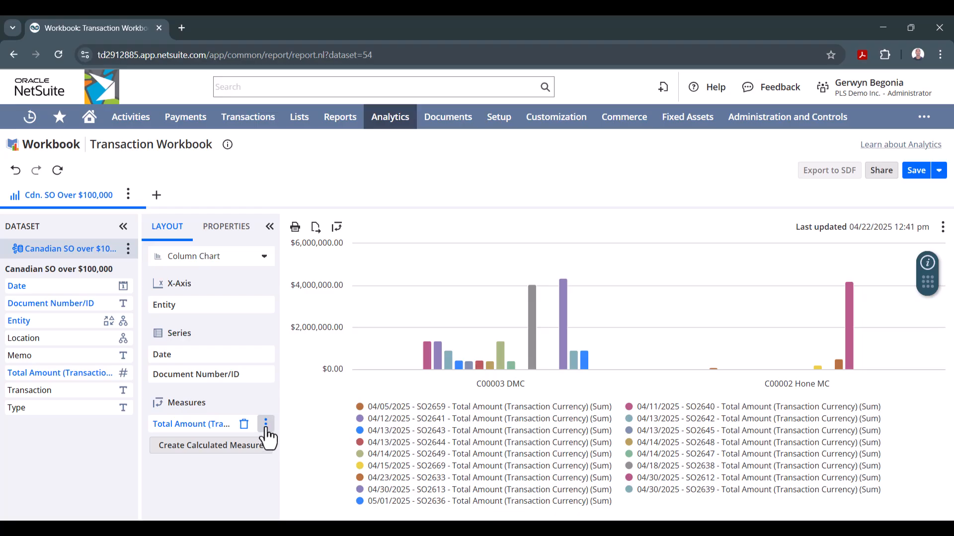
{"action": "left_click", "coordinate": [266, 424]}
{"action": "left_click", "coordinate": [281, 406]}
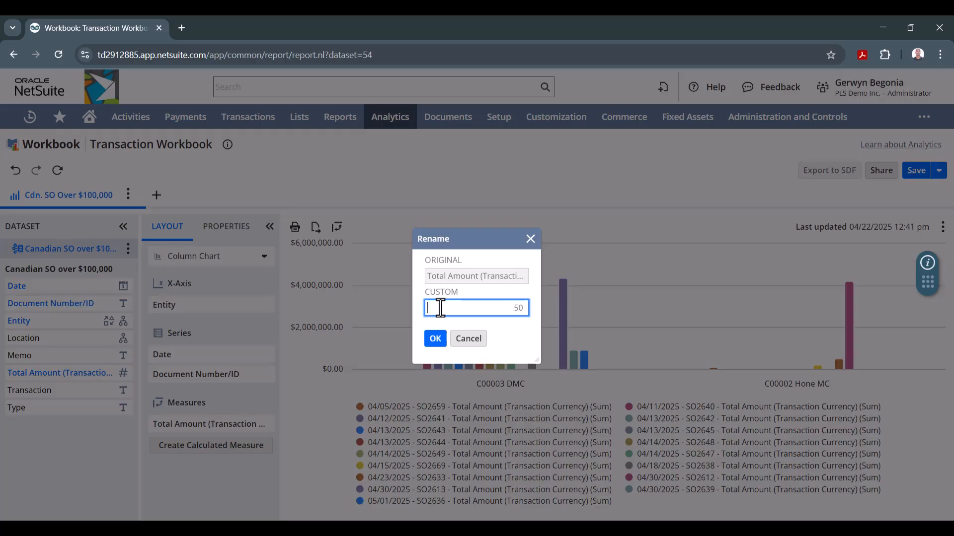
{"action": "type", "text": "Total SO Amount"}
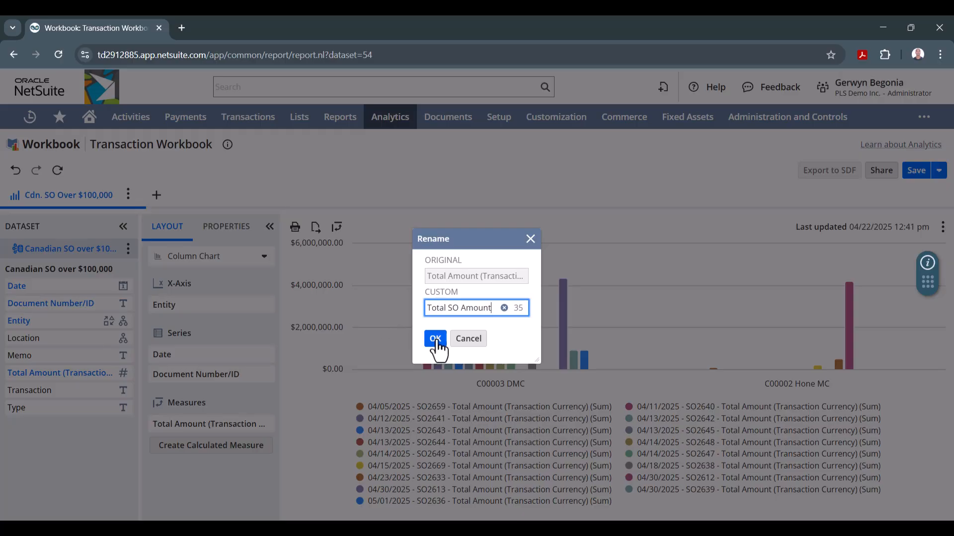
{"action": "left_click", "coordinate": [435, 339]}
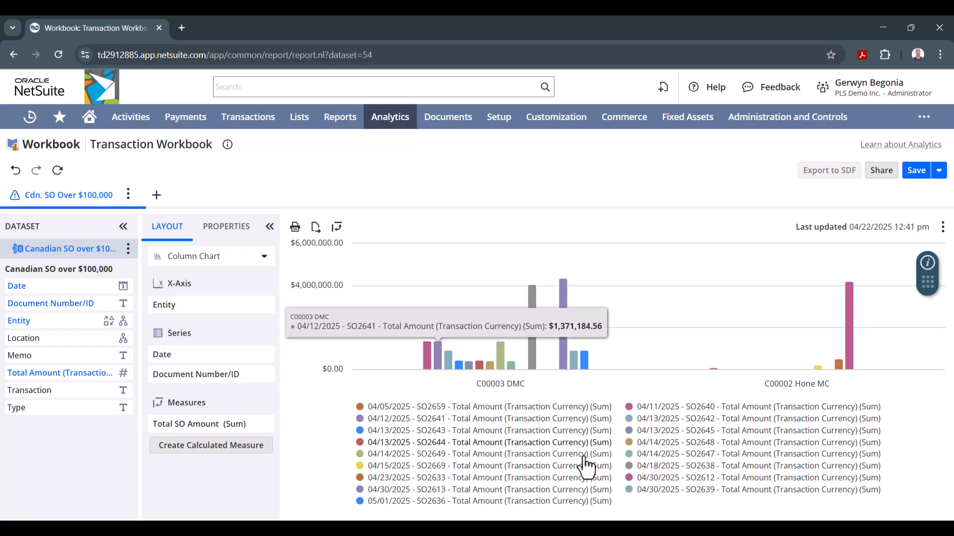
{"action": "left_click", "coordinate": [57, 170]}
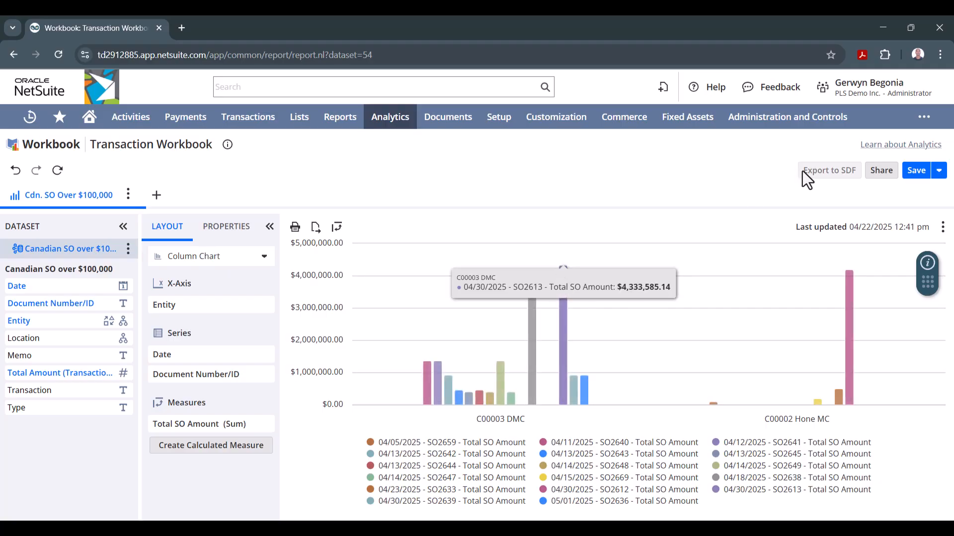
- Save the workbook under the name Canadian SO Over $100,000
{"action": "left_click", "coordinate": [919, 171]}
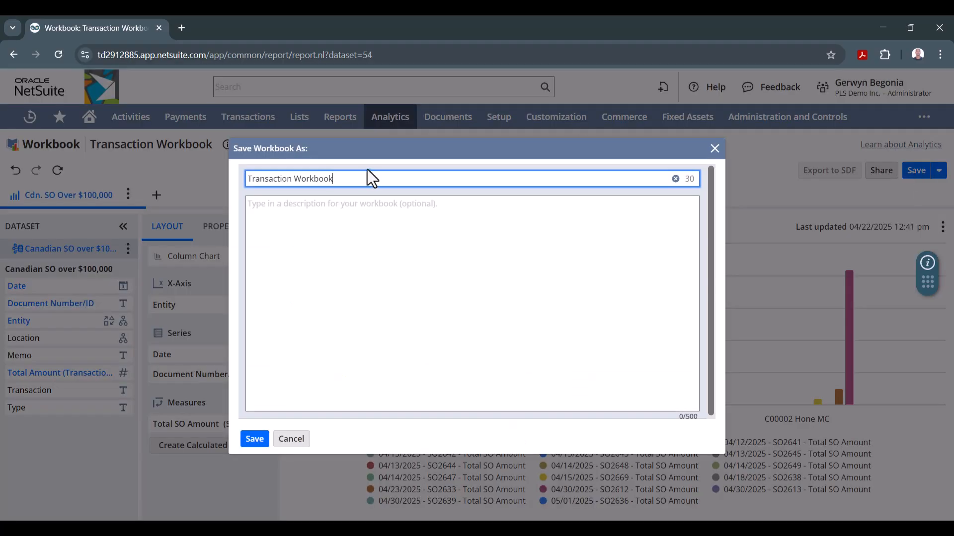
{"action": "left_click_drag", "start_coordinate": [336, 180], "coordinate": [127, 166]}
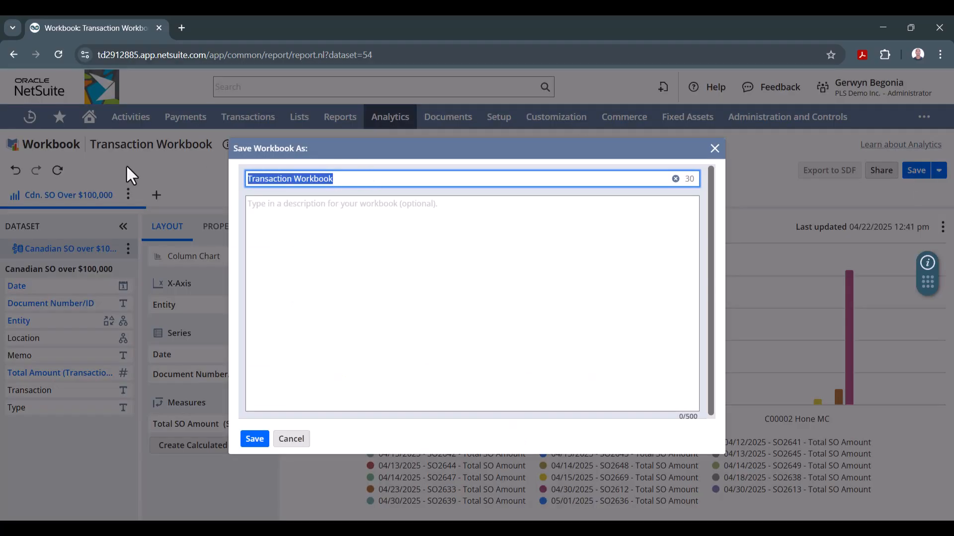
{"action": "type", "text": "C"}
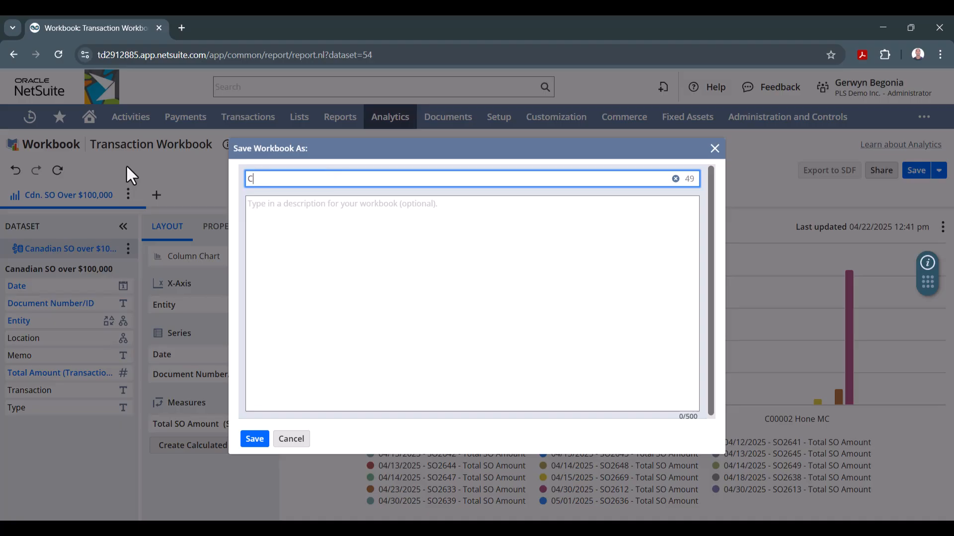
{"action": "type", "text": "anadian SO Over $100"}
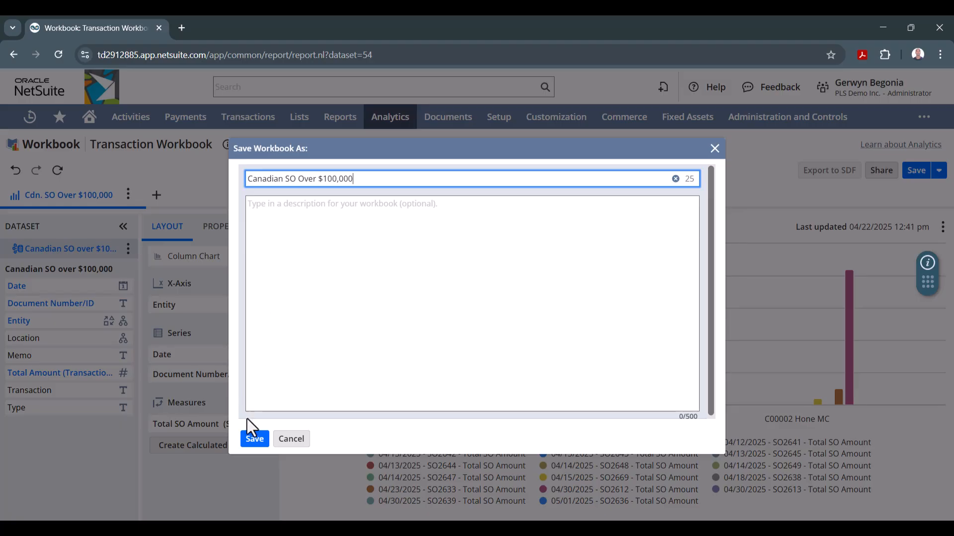
{"action": "left_click", "coordinate": [254, 439]}
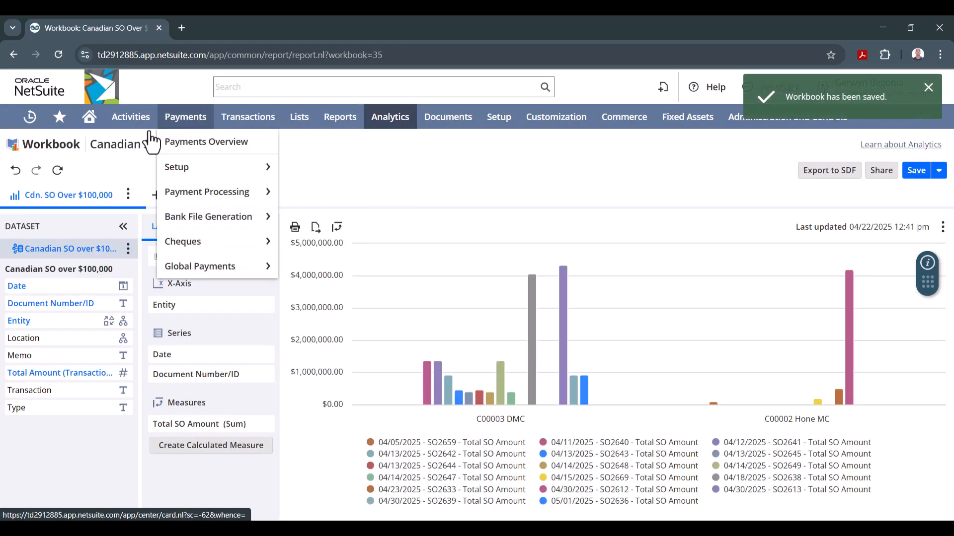
- Go to the home dashboard and add an Analytics portlet to it
{"action": "left_click", "coordinate": [90, 120]}
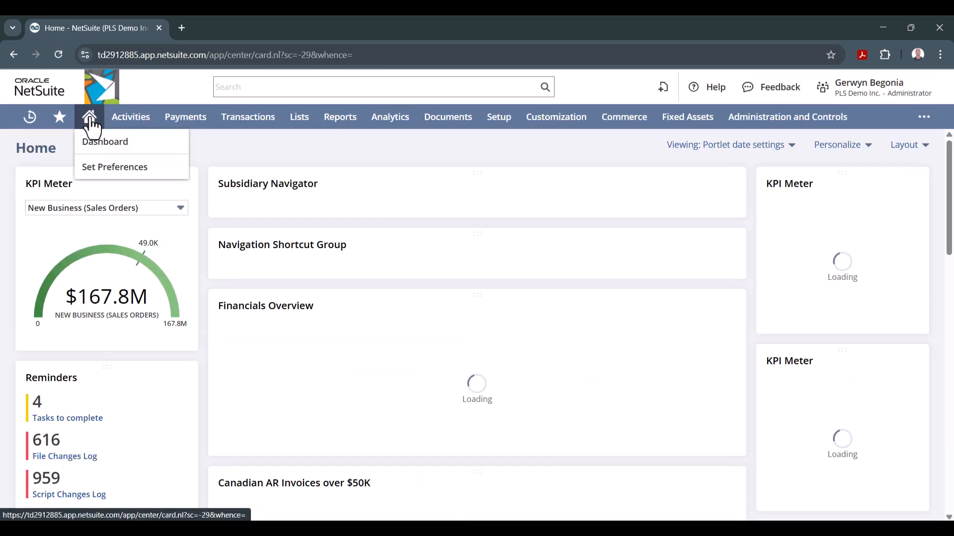
{"action": "left_click", "coordinate": [867, 148]}
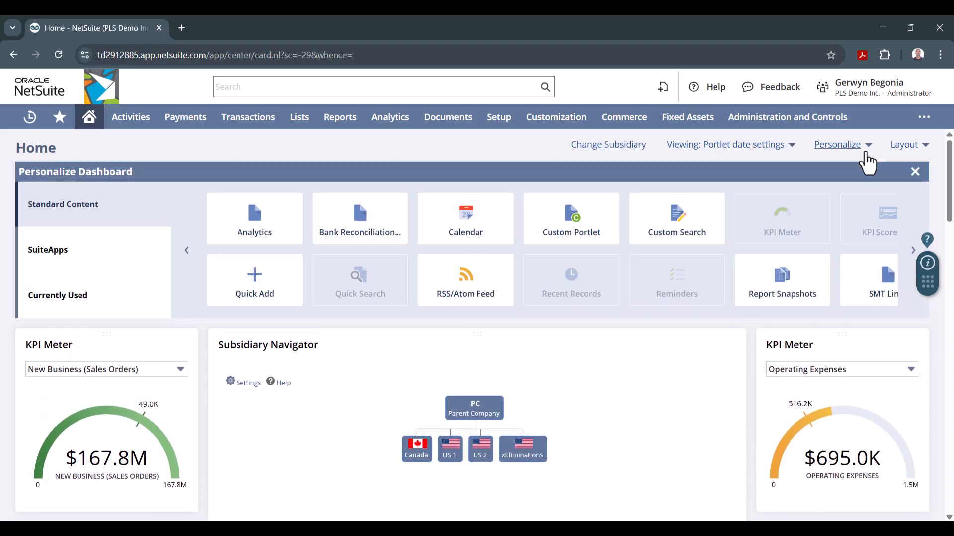
{"action": "left_click", "coordinate": [256, 213]}
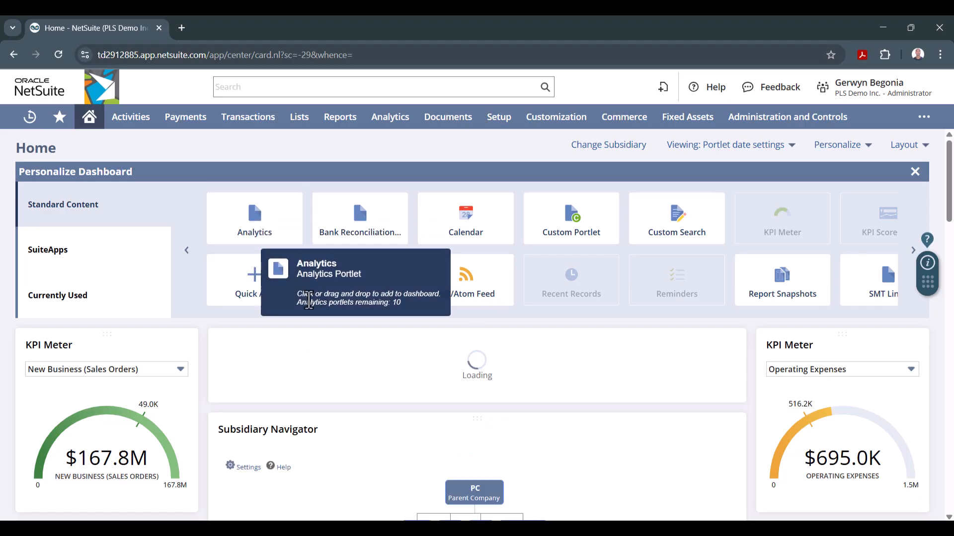
- Set up the new Analytics portlet as a Chart Portlet showing Cdn. SO Over $100,000, save it, and close dashboard personalization
{"action": "left_click", "coordinate": [409, 385]}
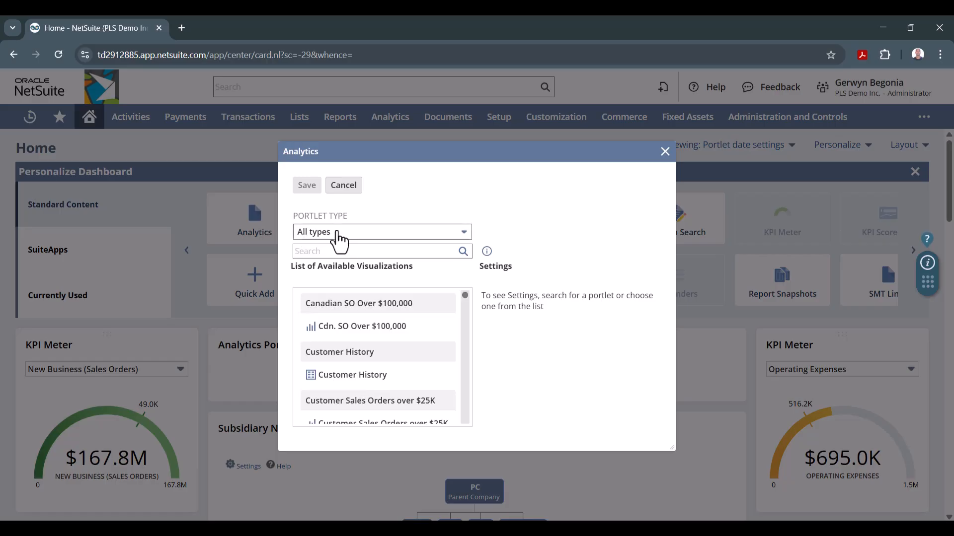
{"action": "left_click", "coordinate": [338, 234]}
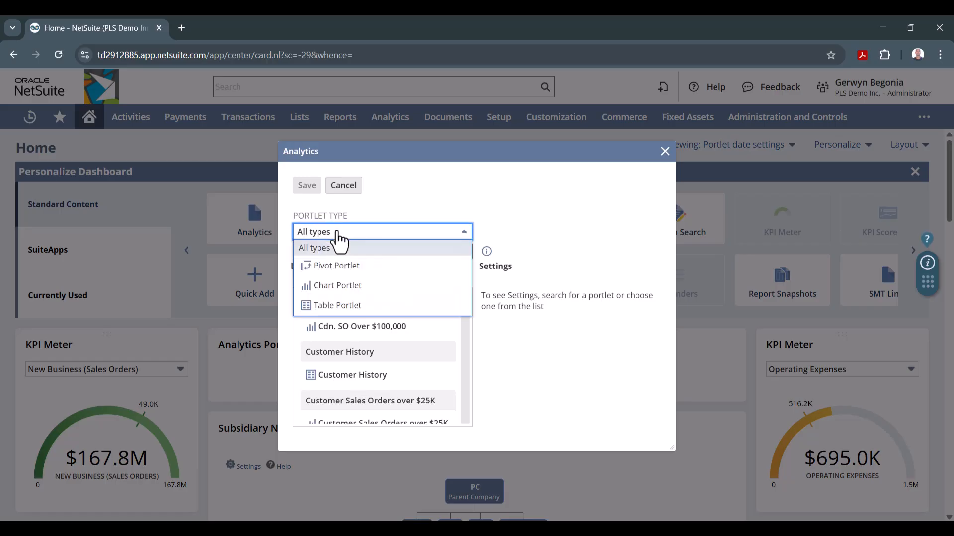
{"action": "left_click", "coordinate": [346, 284]}
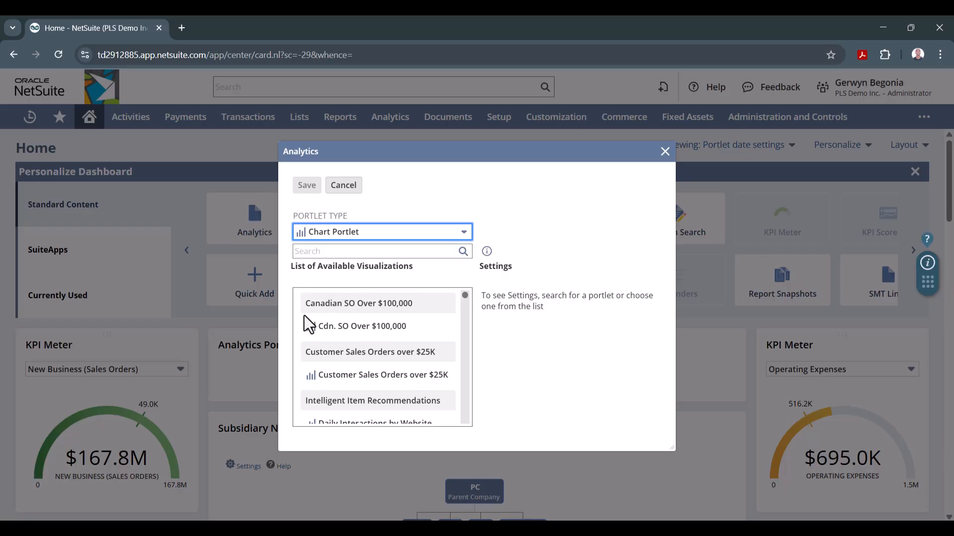
{"action": "left_click", "coordinate": [382, 330]}
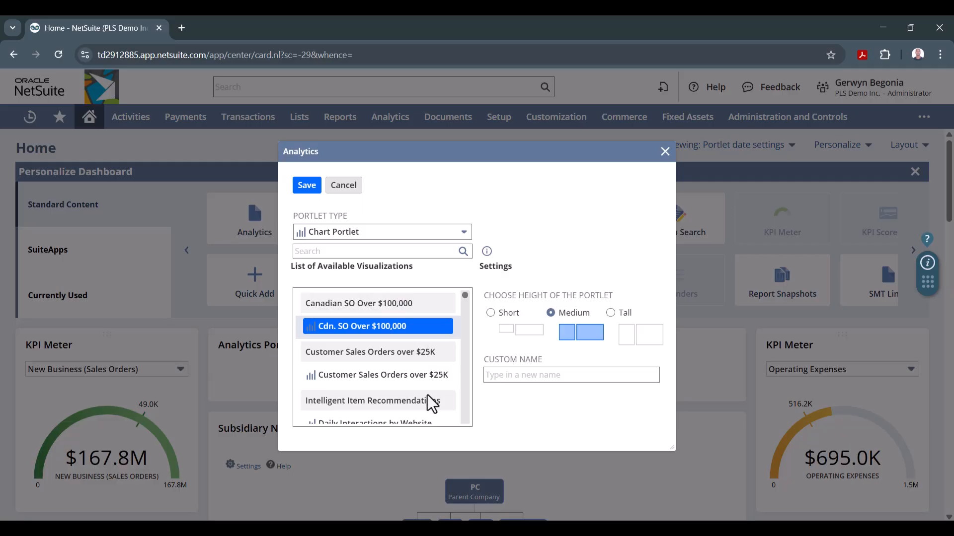
{"action": "left_click", "coordinate": [304, 186]}
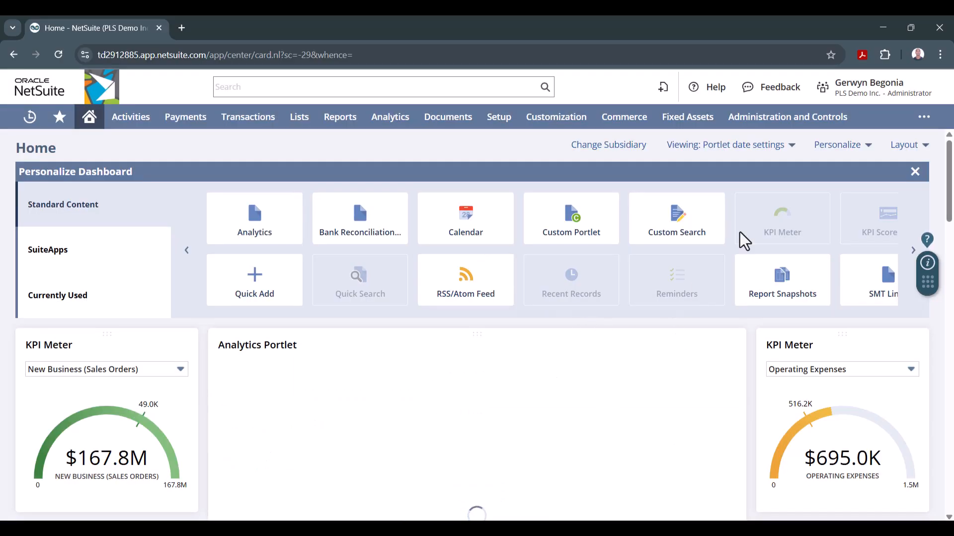
{"action": "left_click", "coordinate": [915, 173]}
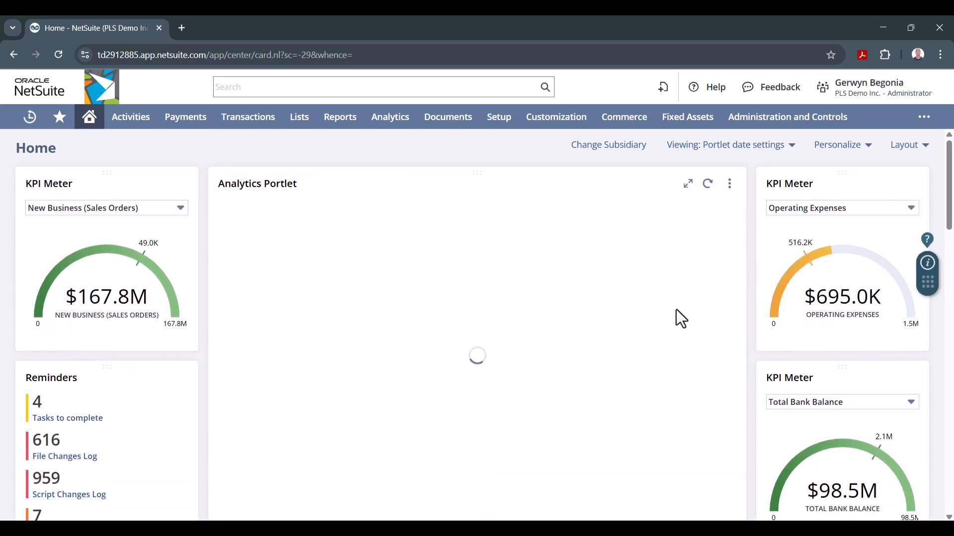